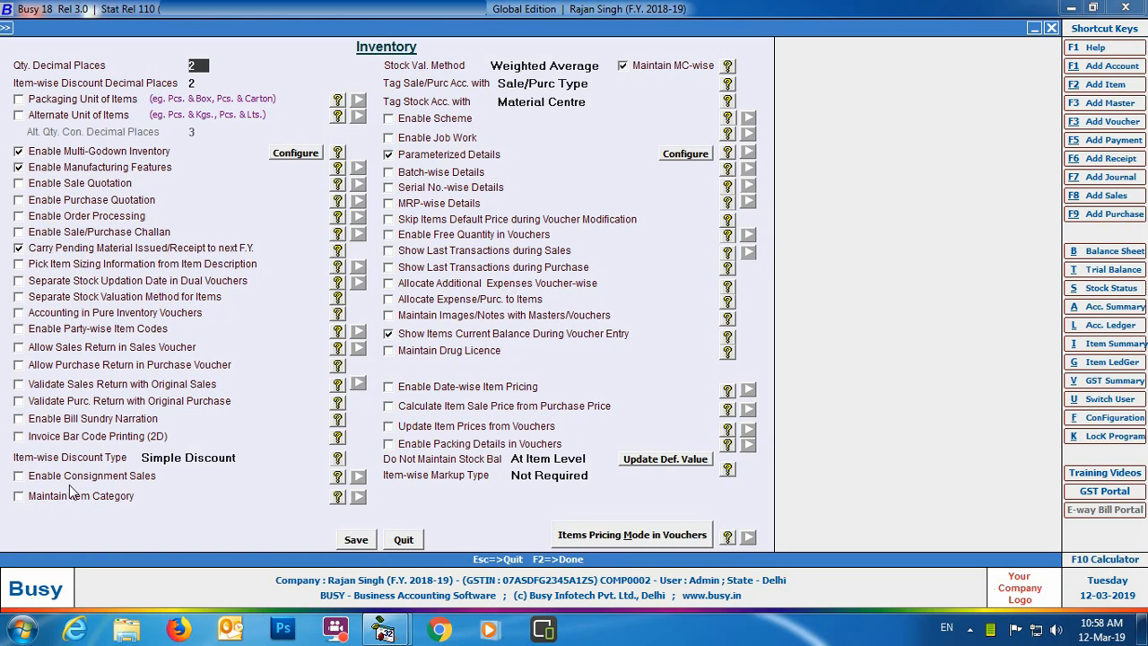
# Enable consignment sales in the inventory features and set the consignment type to With Order (Movement of Goods).
pyautogui.click(19, 477)
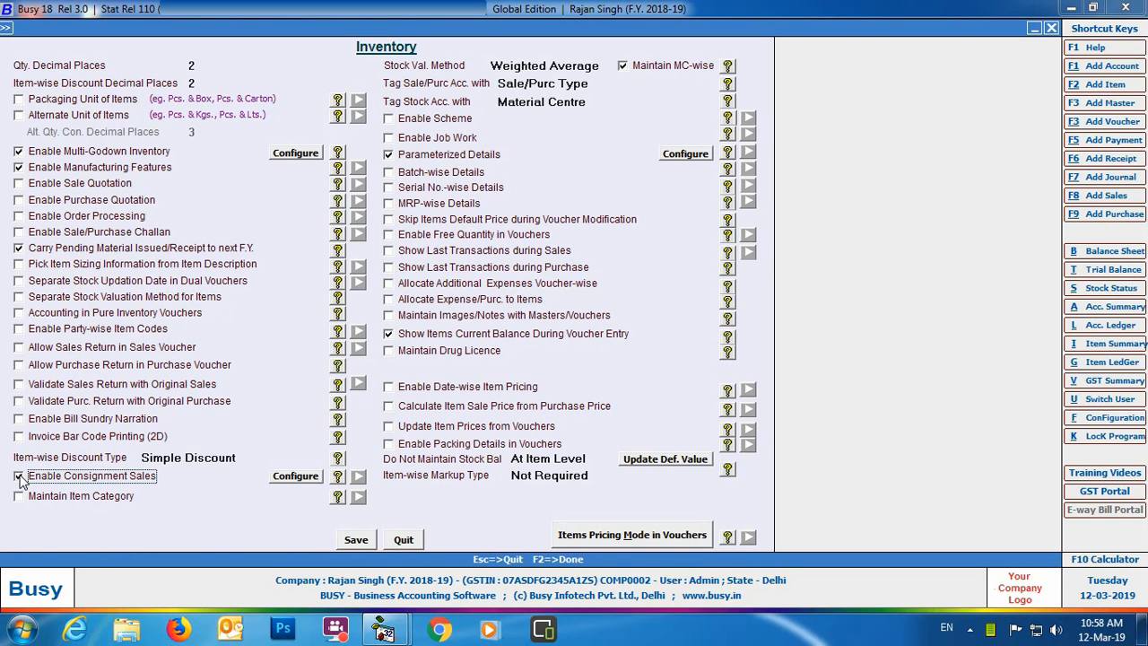
pyautogui.click(295, 476)
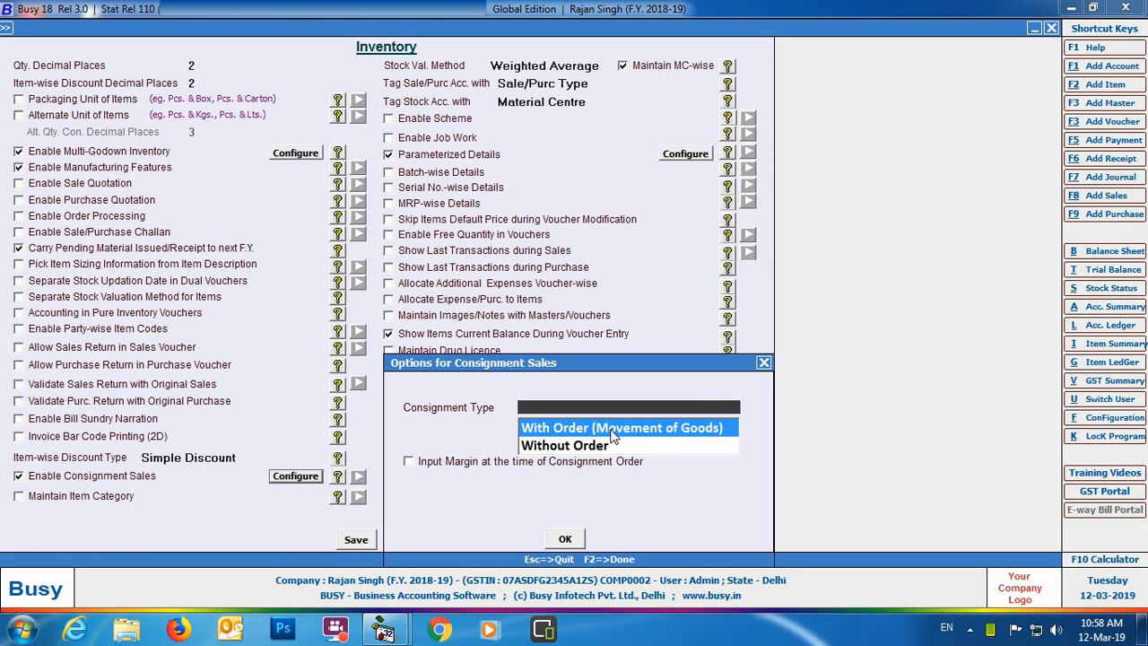
pyautogui.click(679, 427)
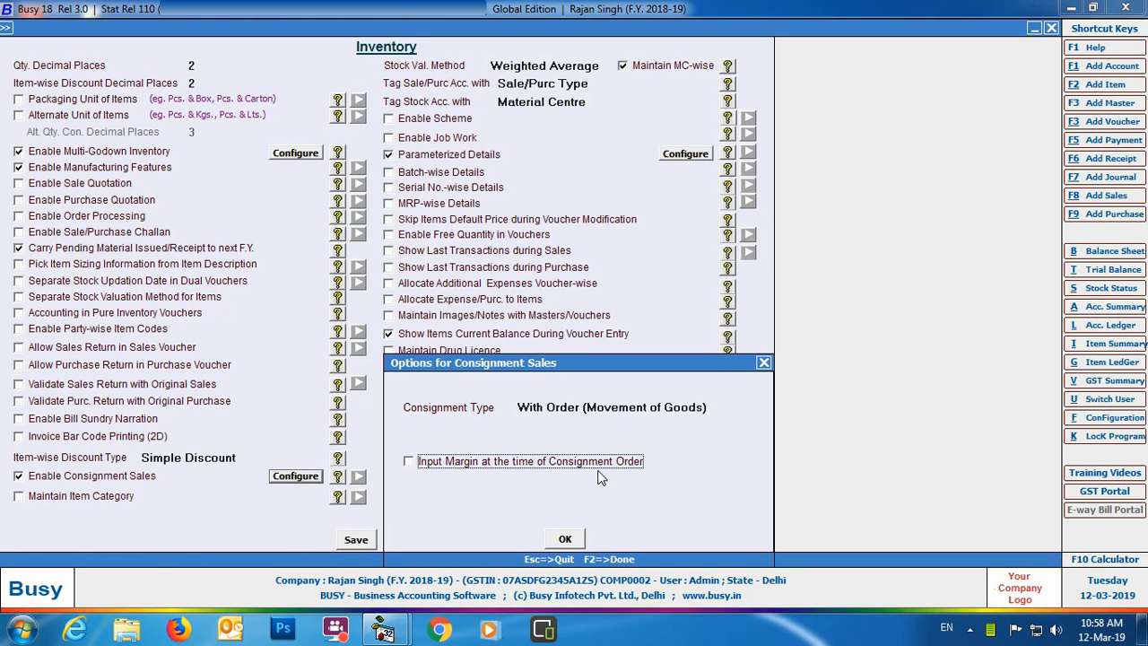
# Enable margin input at the time of the consignment order, with the margin's application set to Ask In Voucher, and accept the options.
pyautogui.click(408, 462)
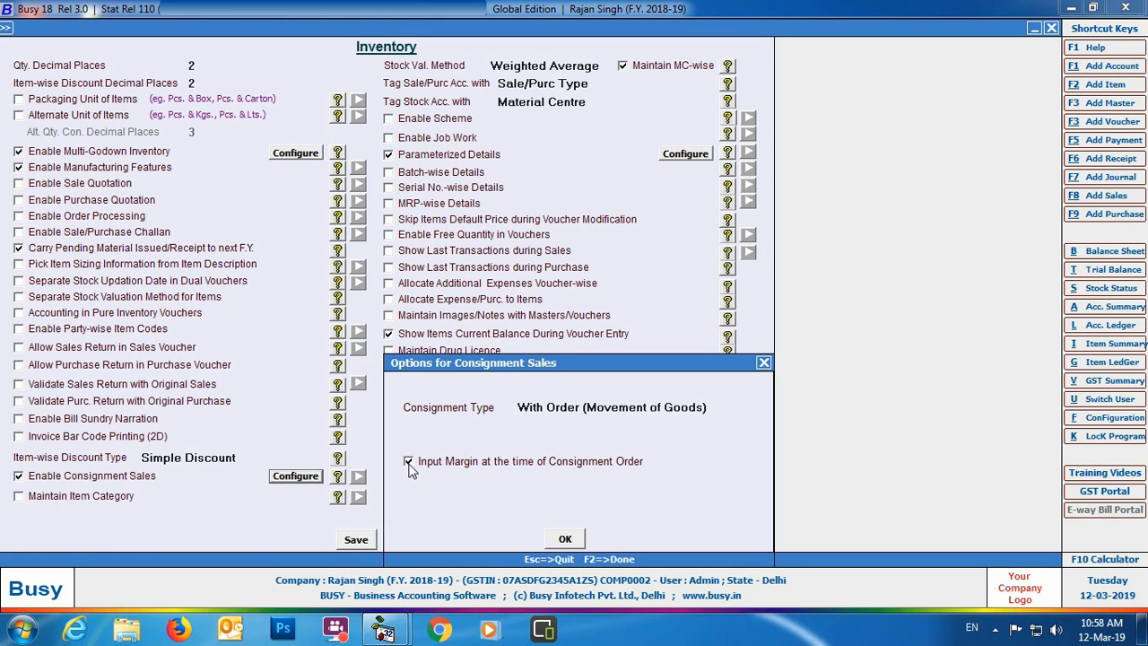
pyautogui.press('Return')
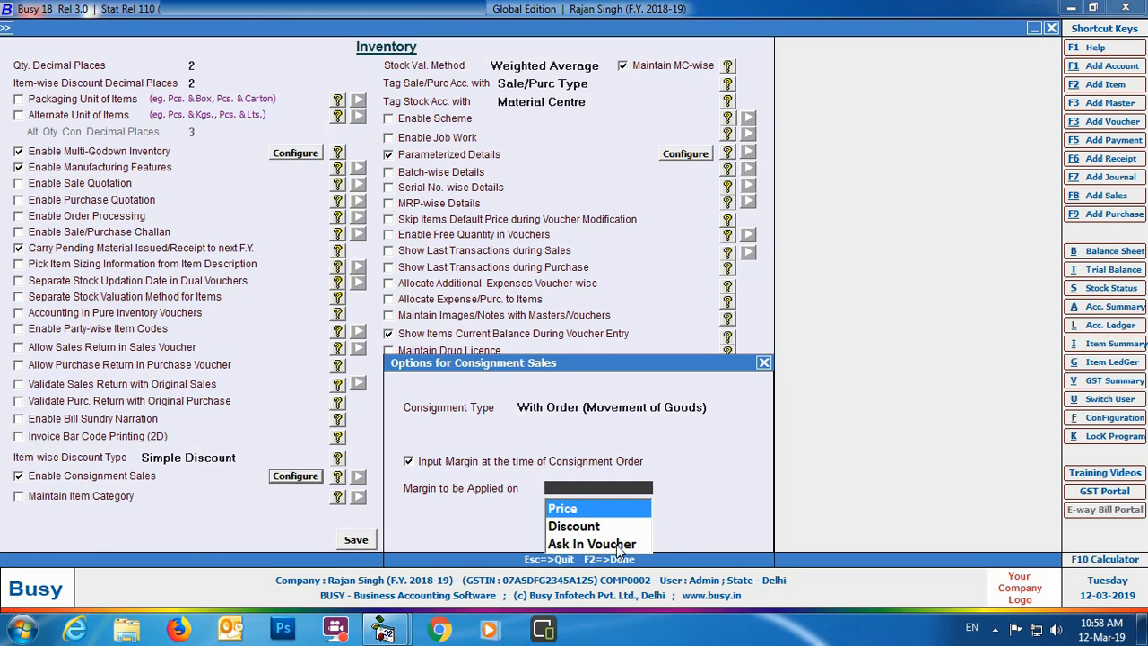
pyautogui.press('Down')
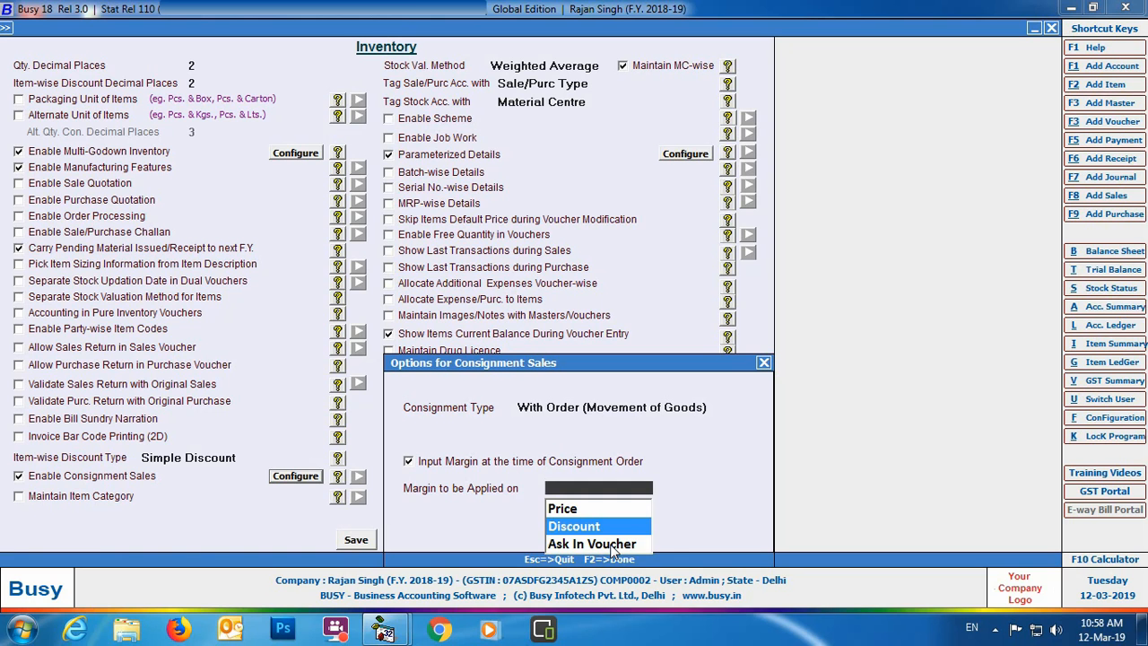
pyautogui.press('Down')
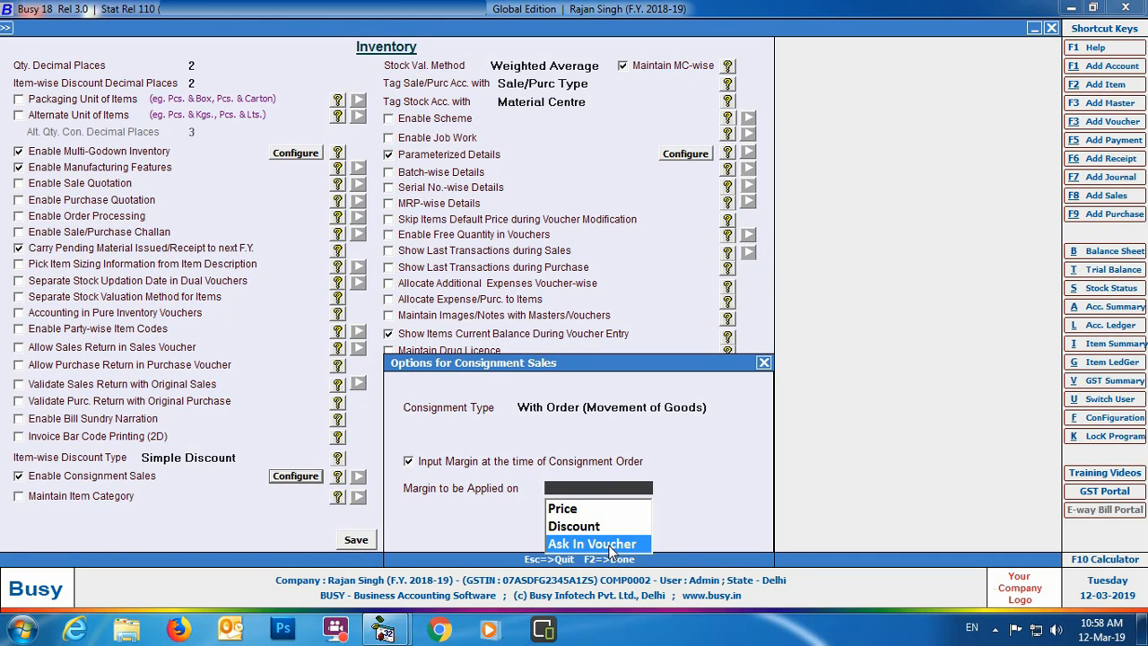
pyautogui.click(610, 544)
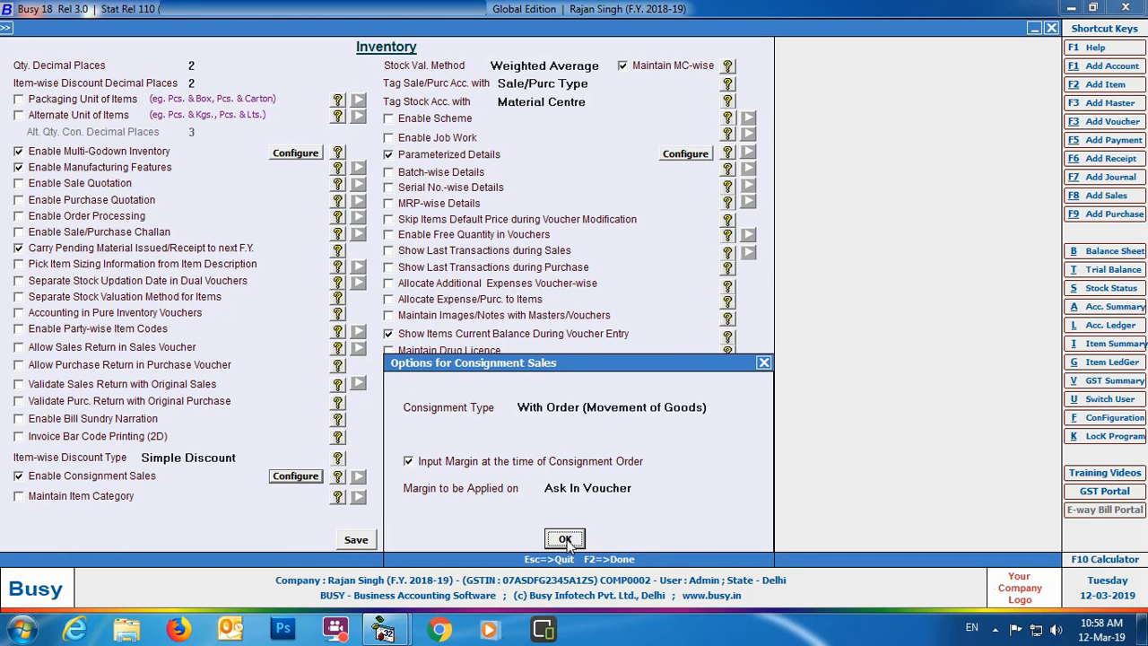
pyautogui.click(566, 539)
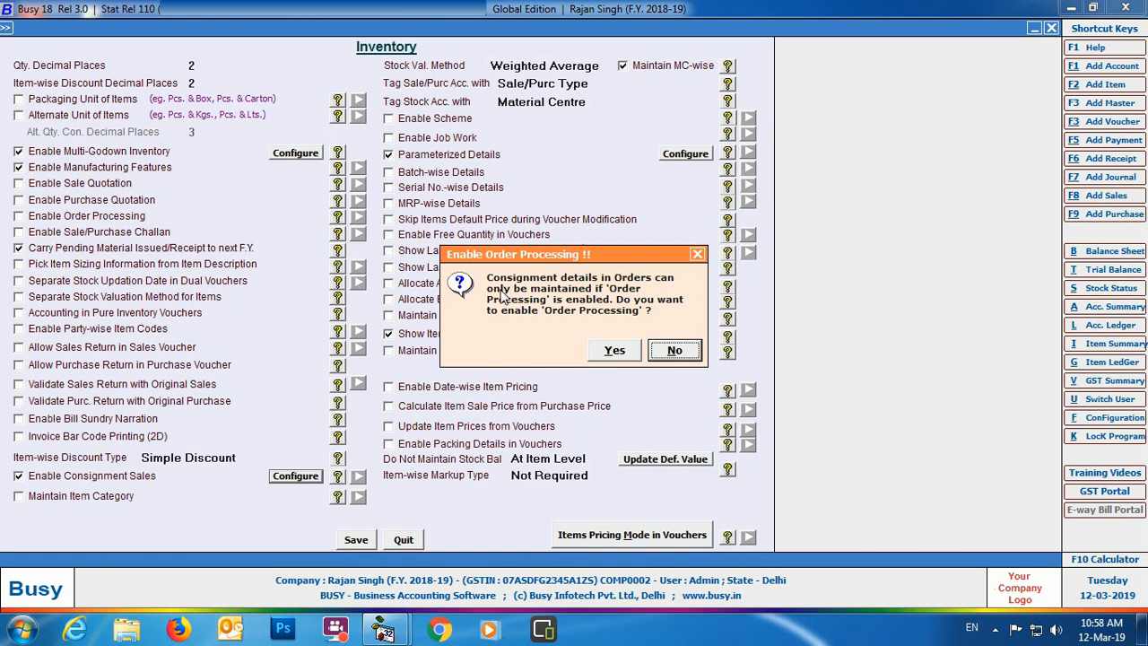
# Enable order processing as consignment orders require, leave its options unaltered, and save the inventory features.
pyautogui.click(614, 351)
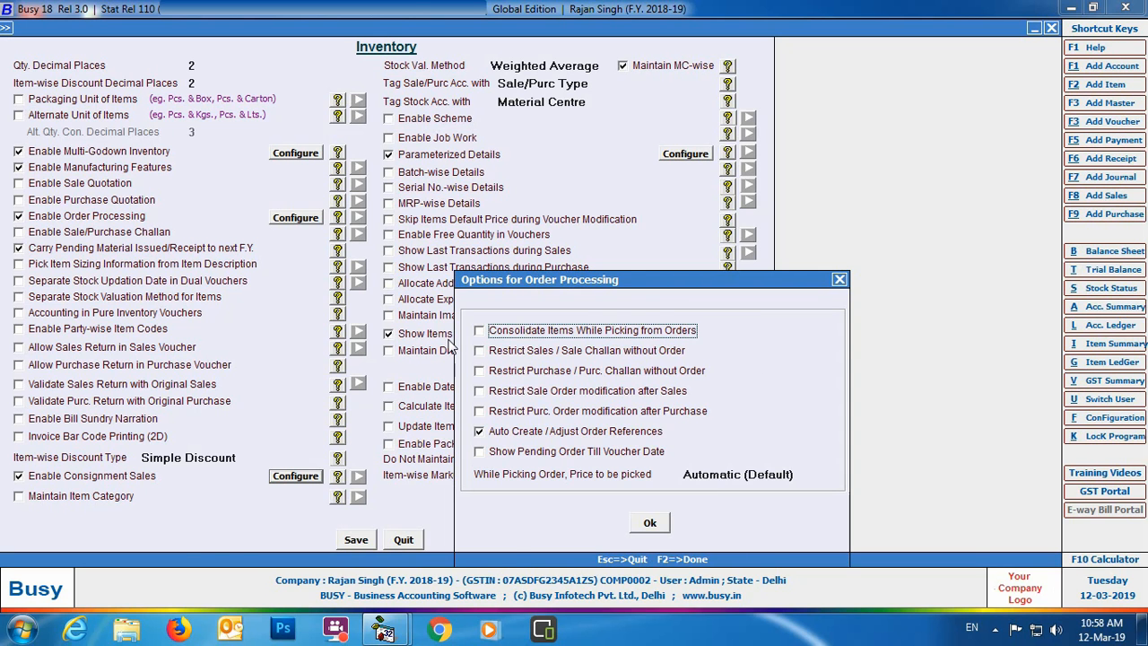
pyautogui.press('Escape')
pyautogui.click(364, 537)
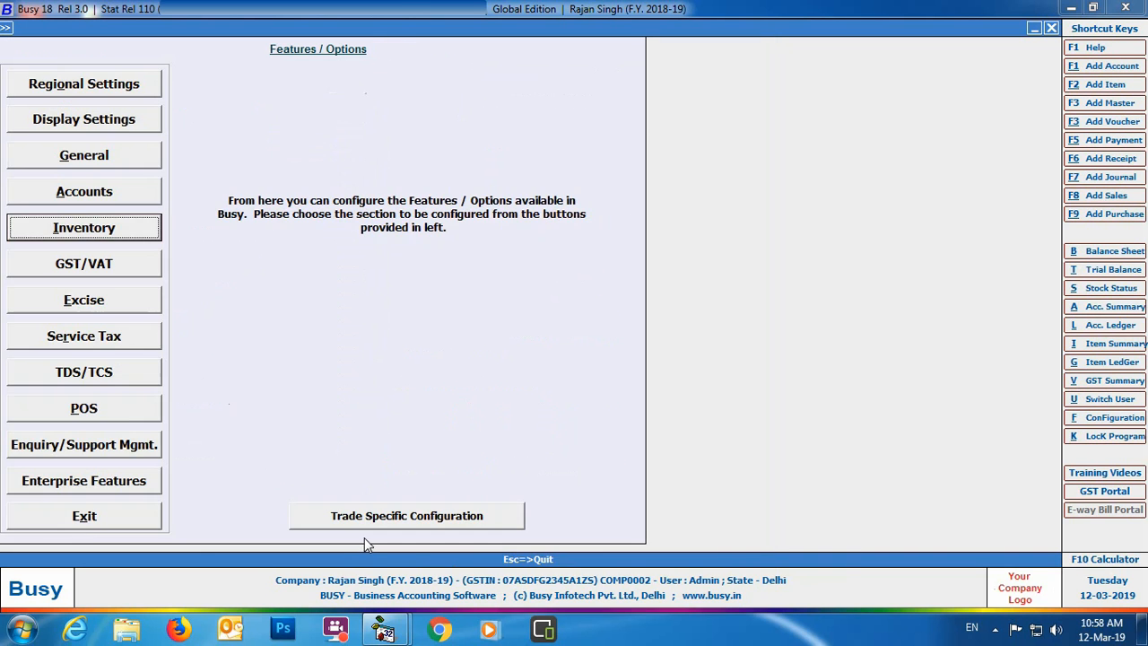
pyautogui.click(11, 514)
# Open the Customer-wise Margin configuration and give Goyal Traders (Customer) a margin of 5.
pyautogui.moveTo(328, 333); pyautogui.dragTo(322, 398)
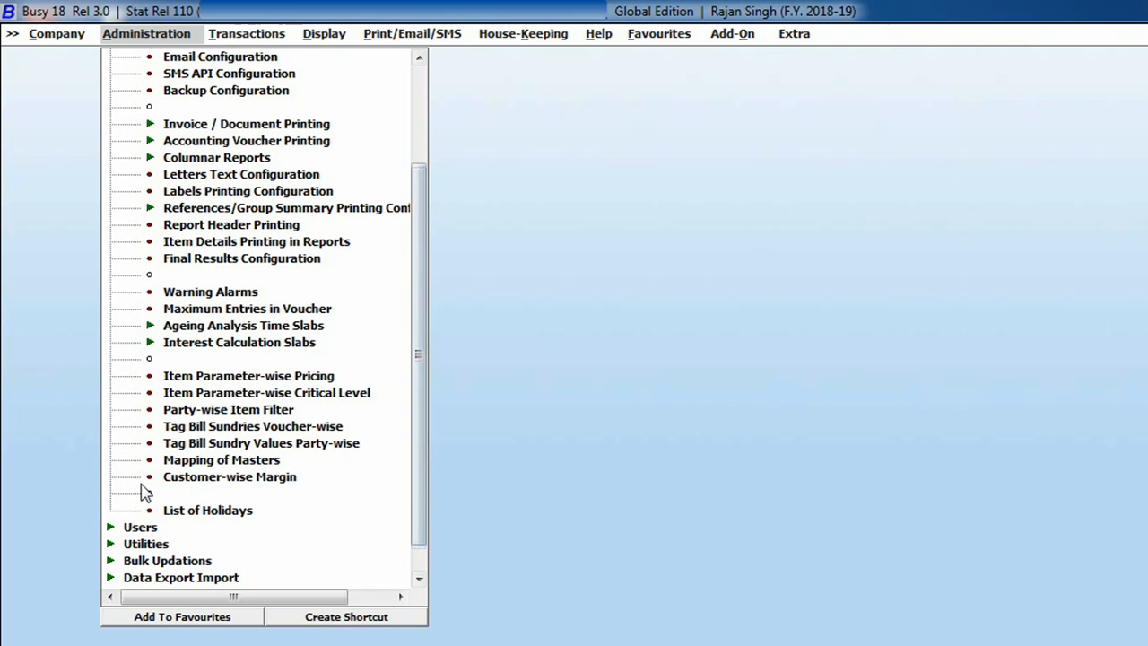
pyautogui.click(282, 483)
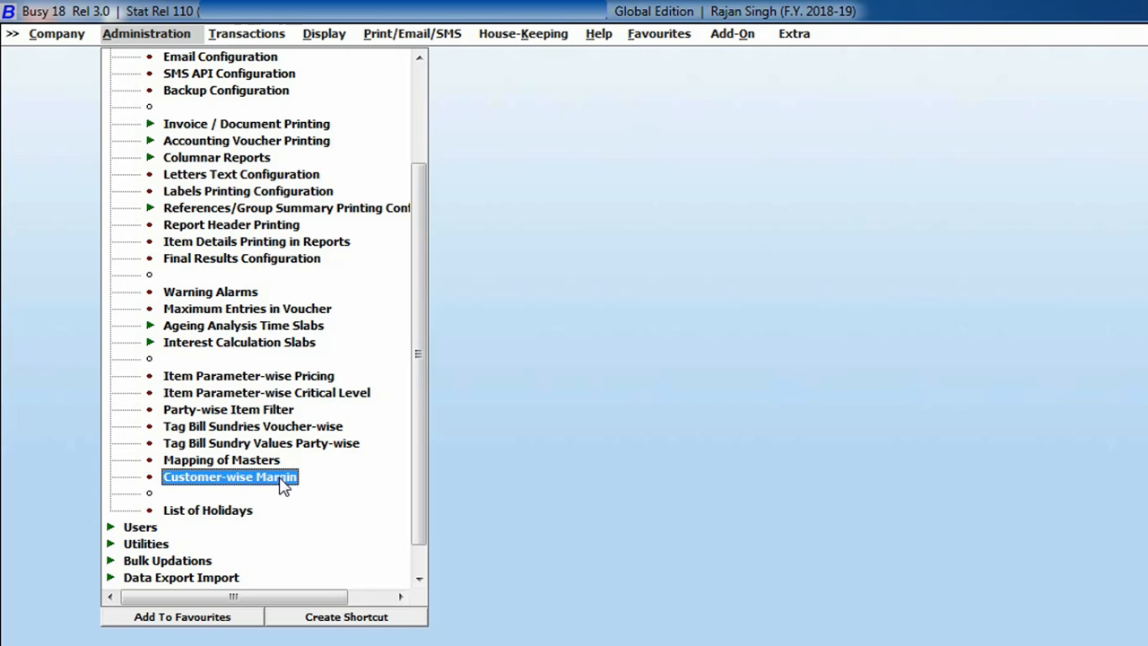
pyautogui.doubleClick(284, 484)
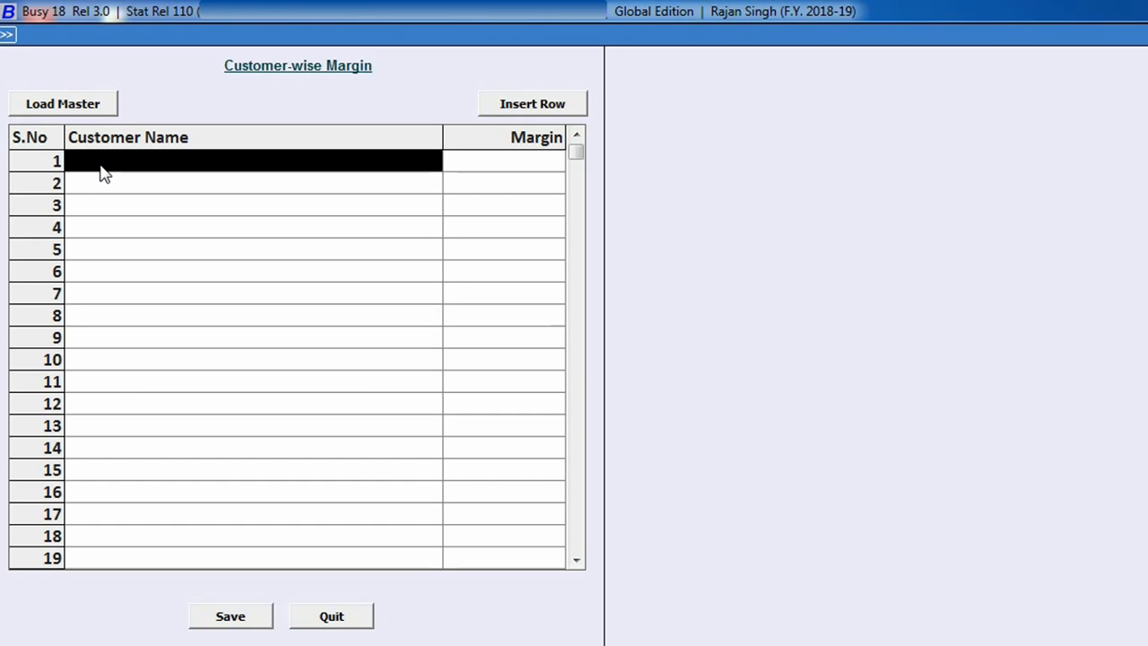
pyautogui.write('go')
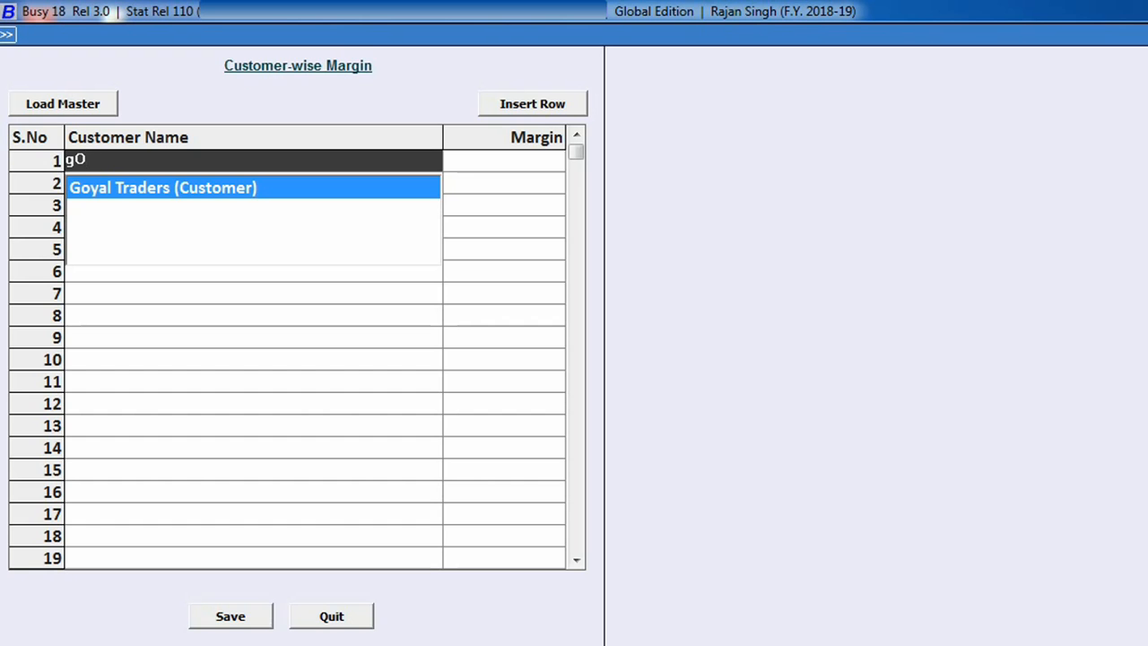
pyautogui.press('Return')
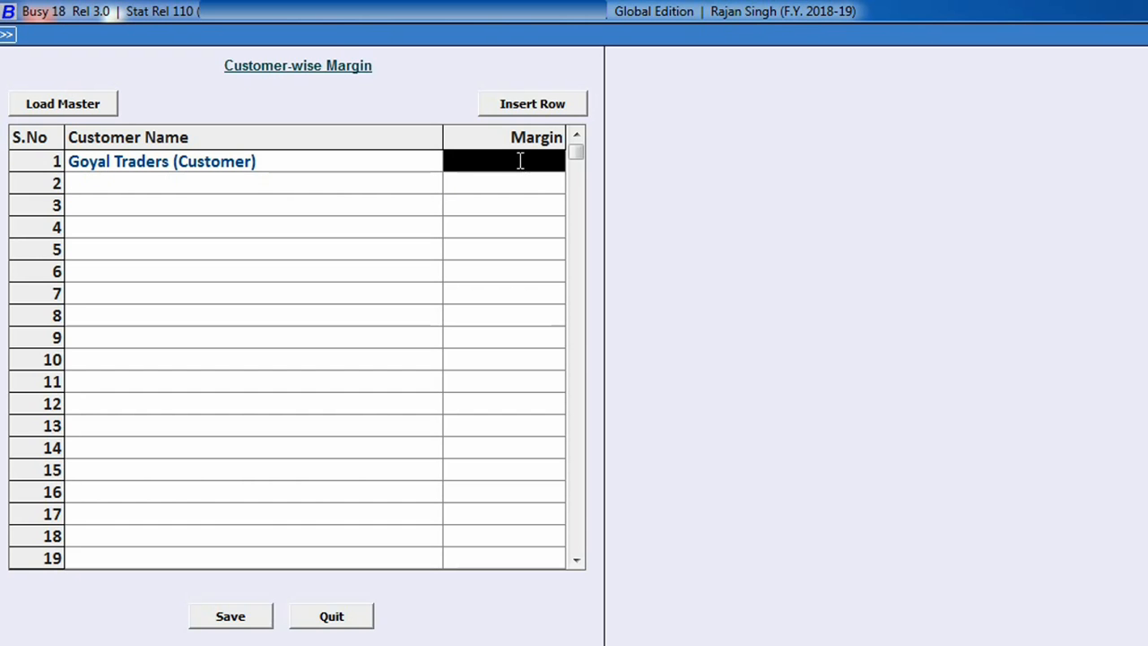
pyautogui.write('5')
pyautogui.press('Return')
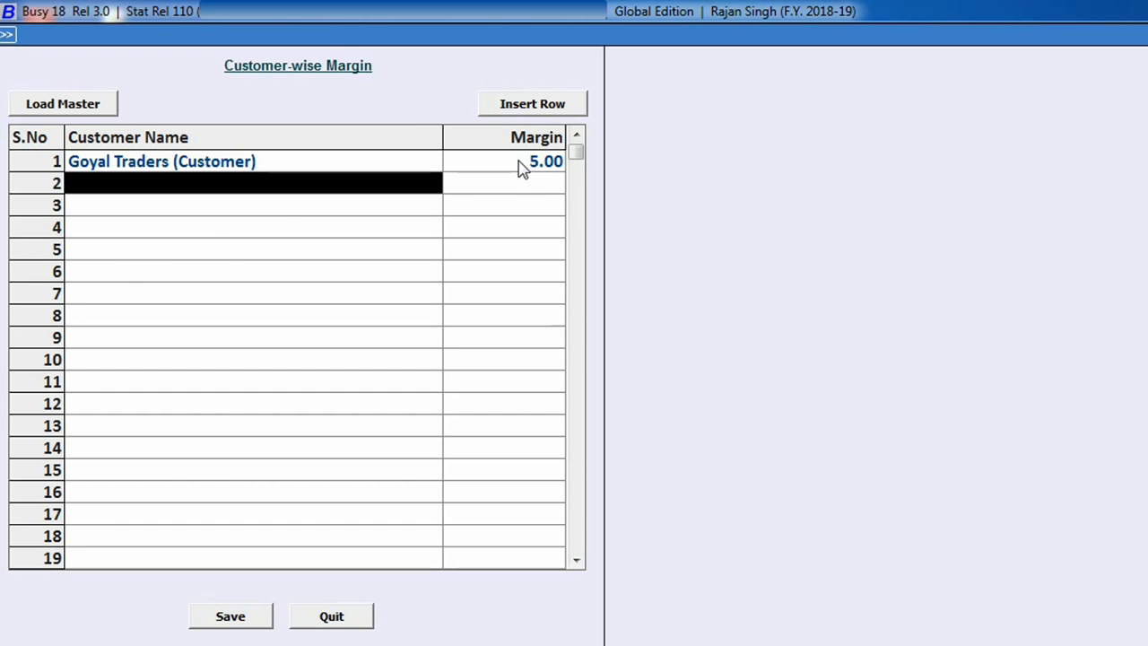
# Add Shyne Enterprises (Customer) with a margin of 3 and save the customer-wise margins.
pyautogui.write('sHY')
pyautogui.press('Down')
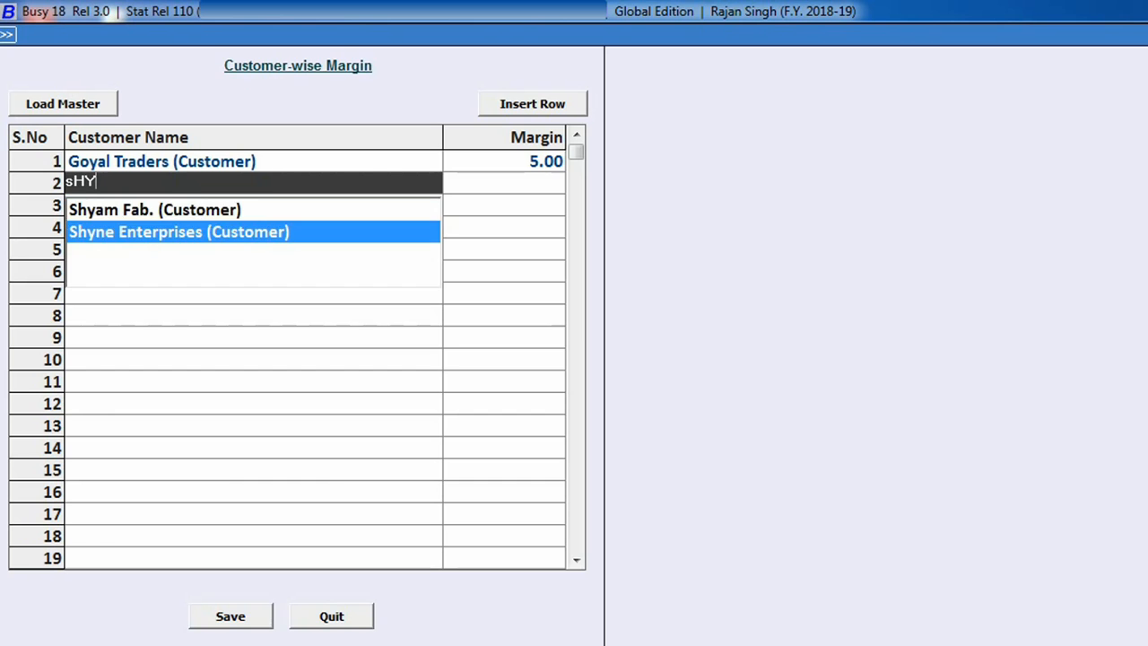
pyautogui.press('Return')
pyautogui.write('3')
pyautogui.press('Return')
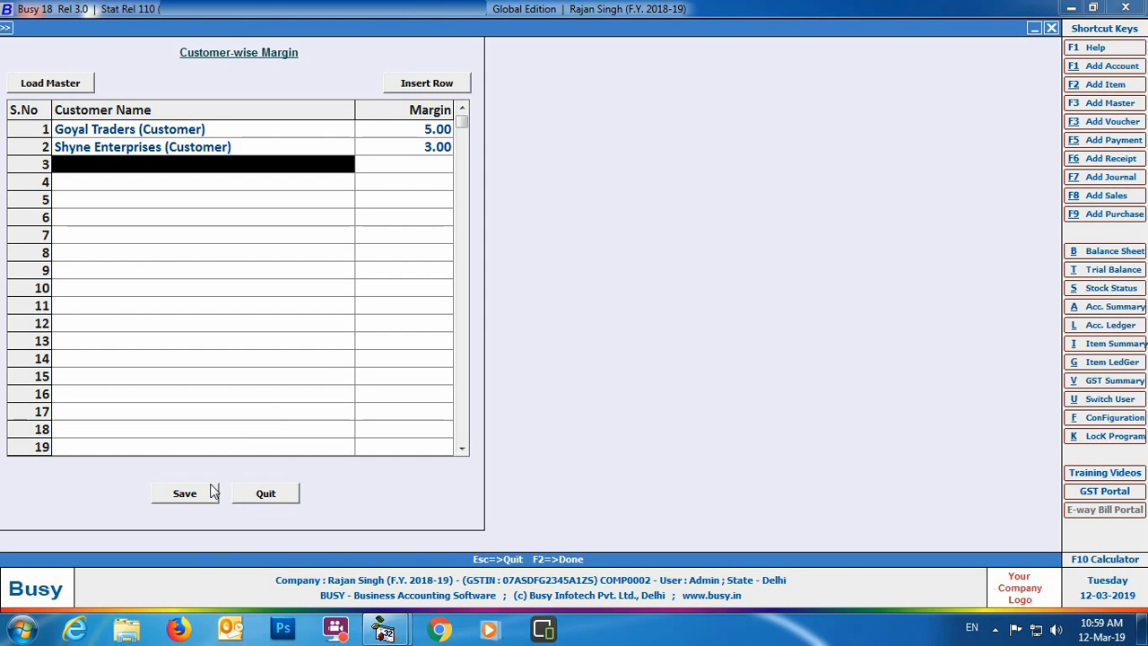
pyautogui.click(183, 498)
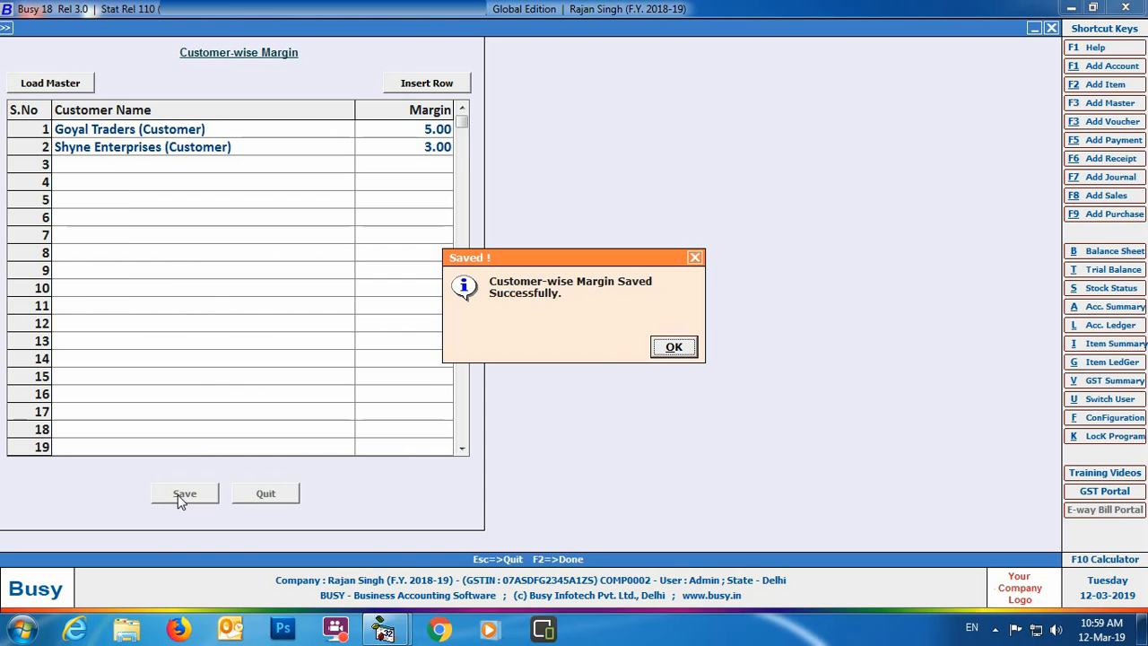
pyautogui.click(674, 347)
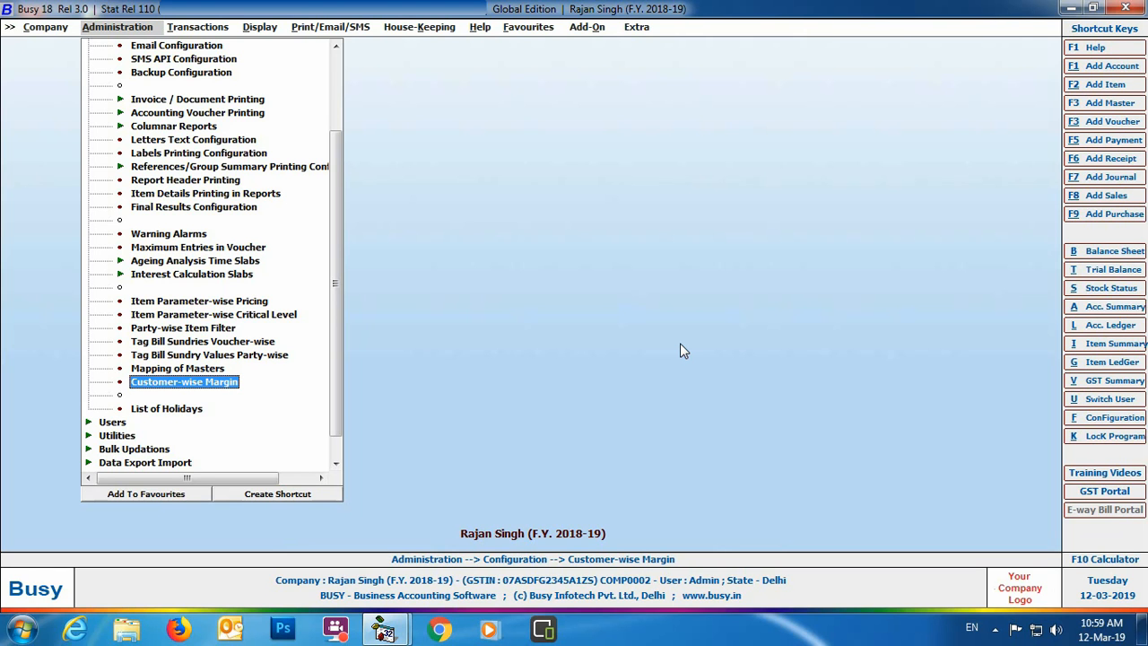
# Create a sales order dated 01-03-2019 with sale type L/GST-12% for the party Goyal Traders (Customer).
pyautogui.click(219, 27)
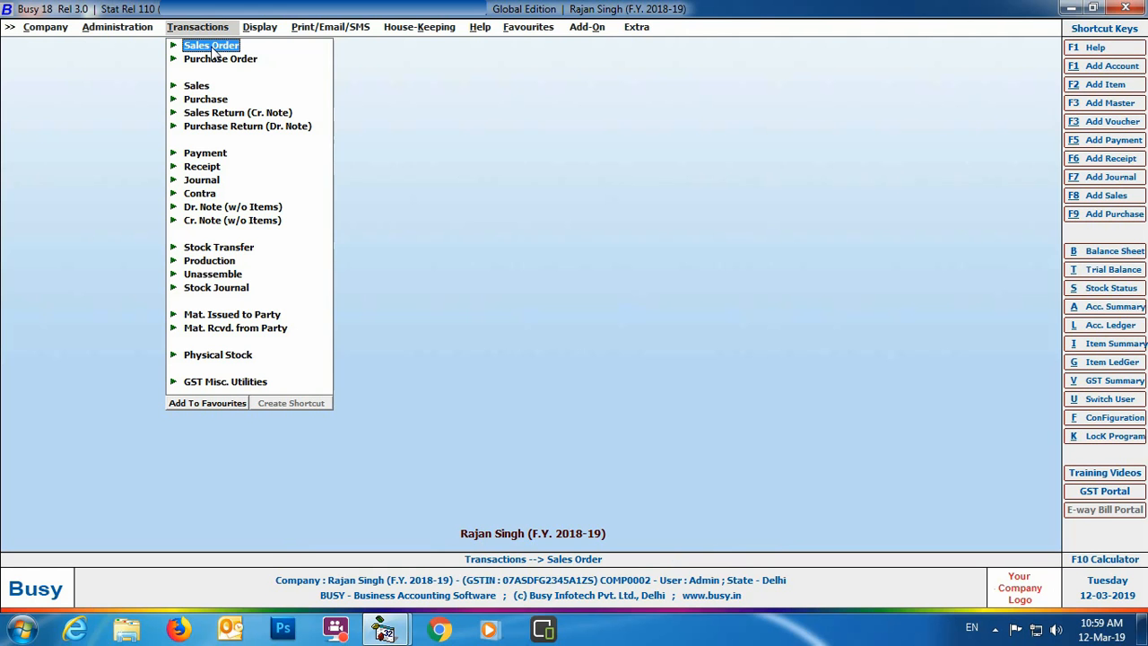
pyautogui.click(215, 50)
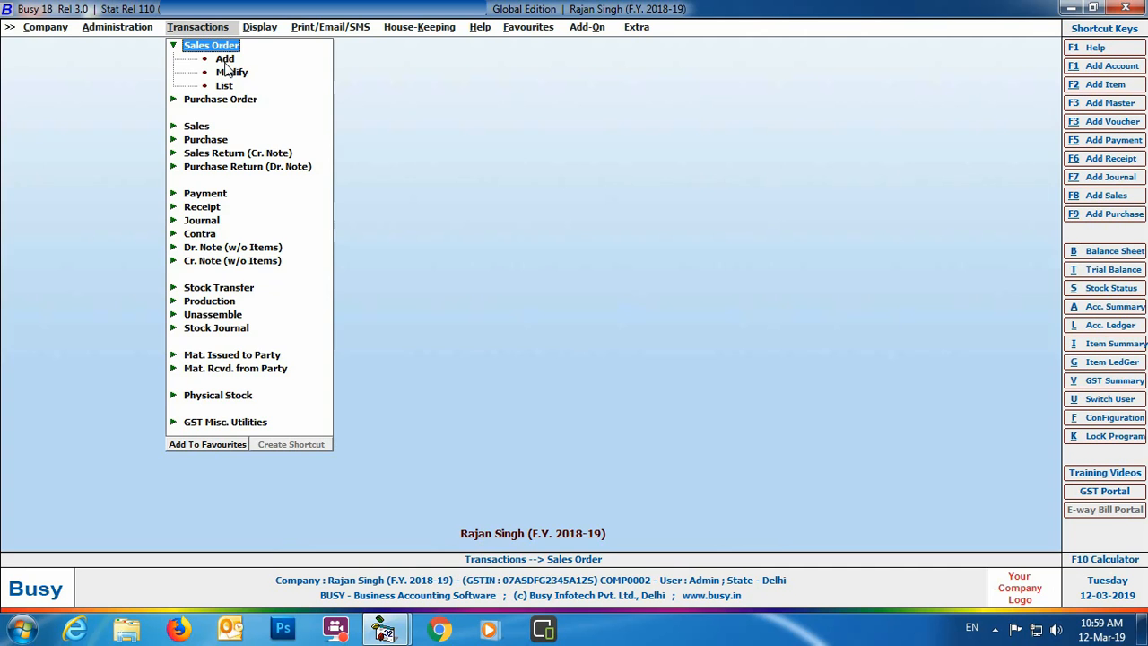
pyautogui.click(225, 61)
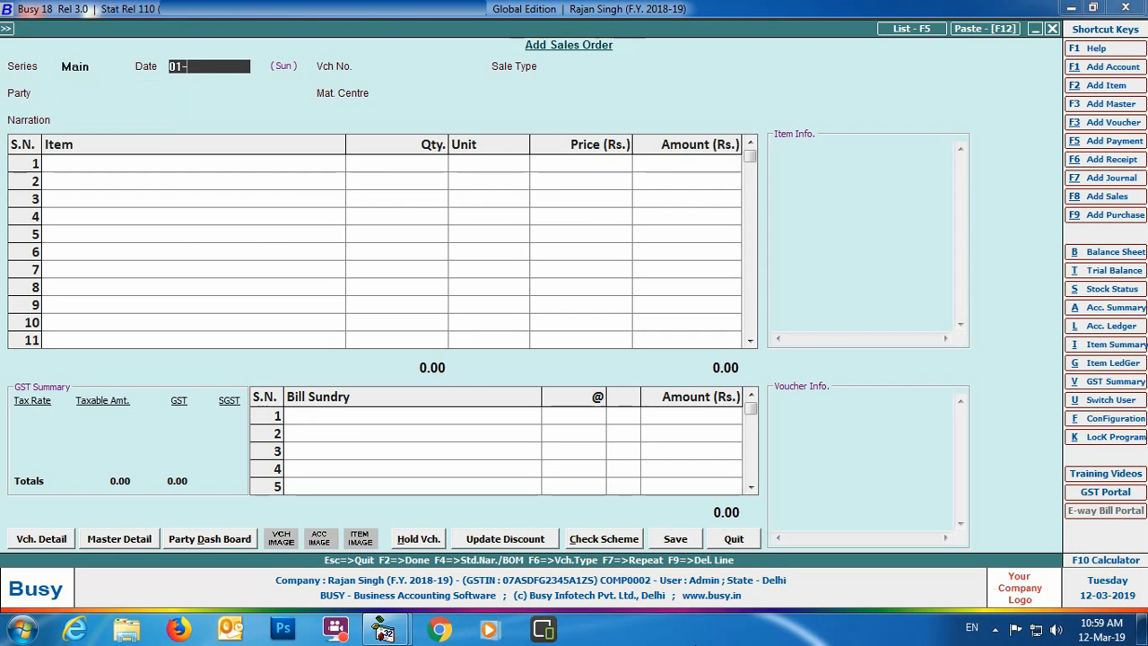
pyautogui.press('Return')
pyautogui.press('Return')
pyautogui.write('l')
pyautogui.press('Return')
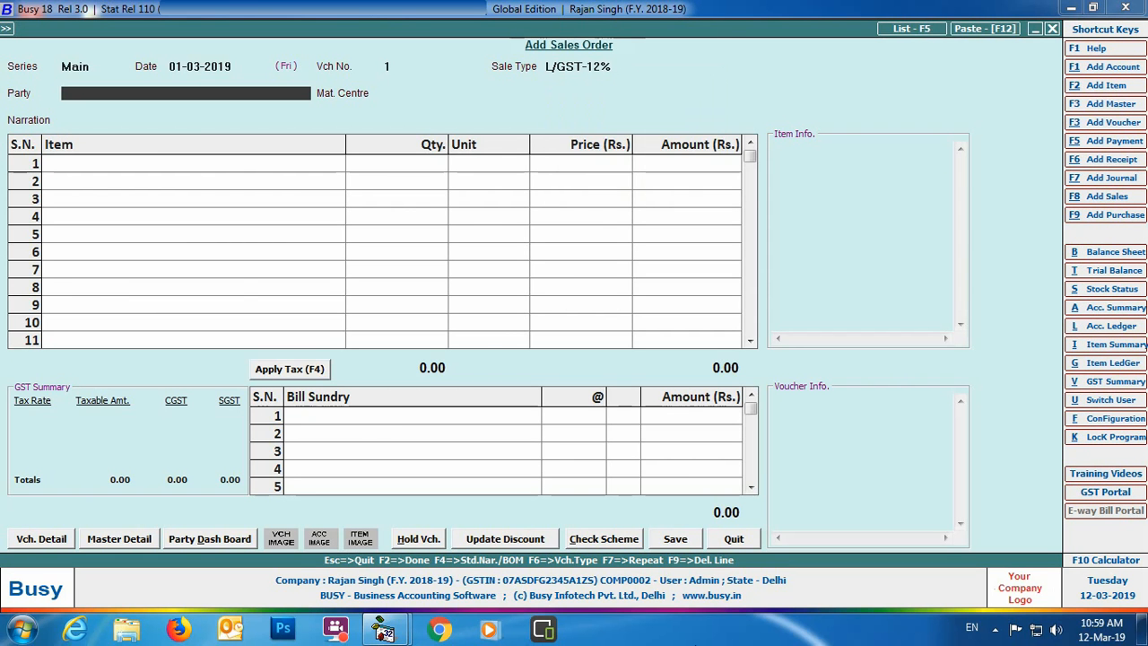
pyautogui.write('GO')
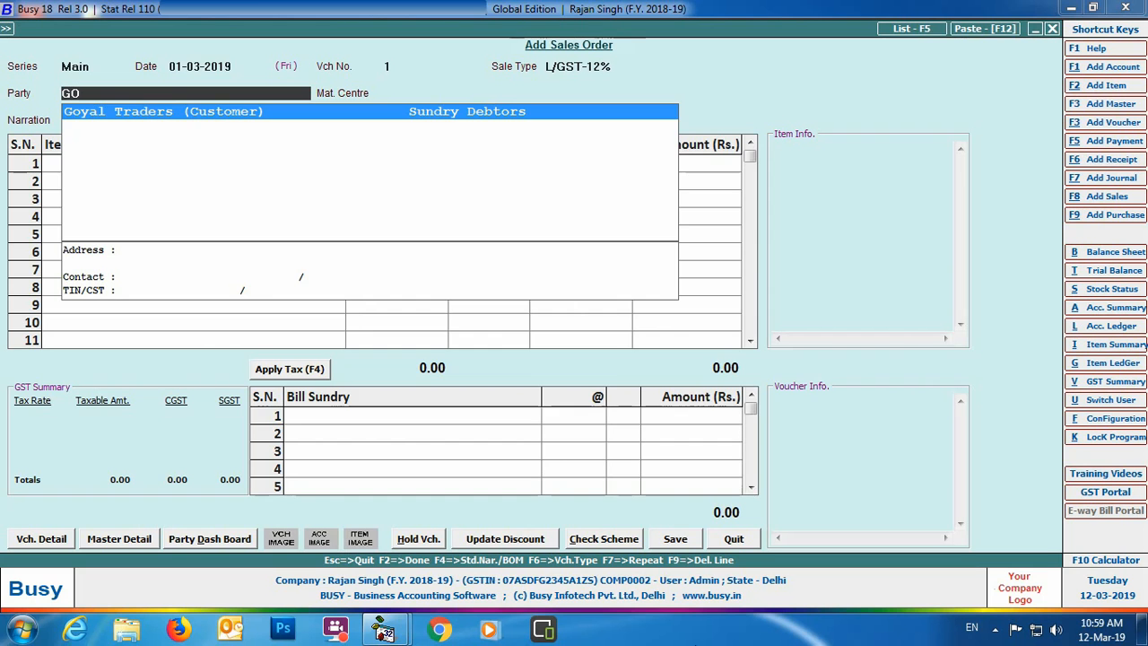
pyautogui.press('Return')
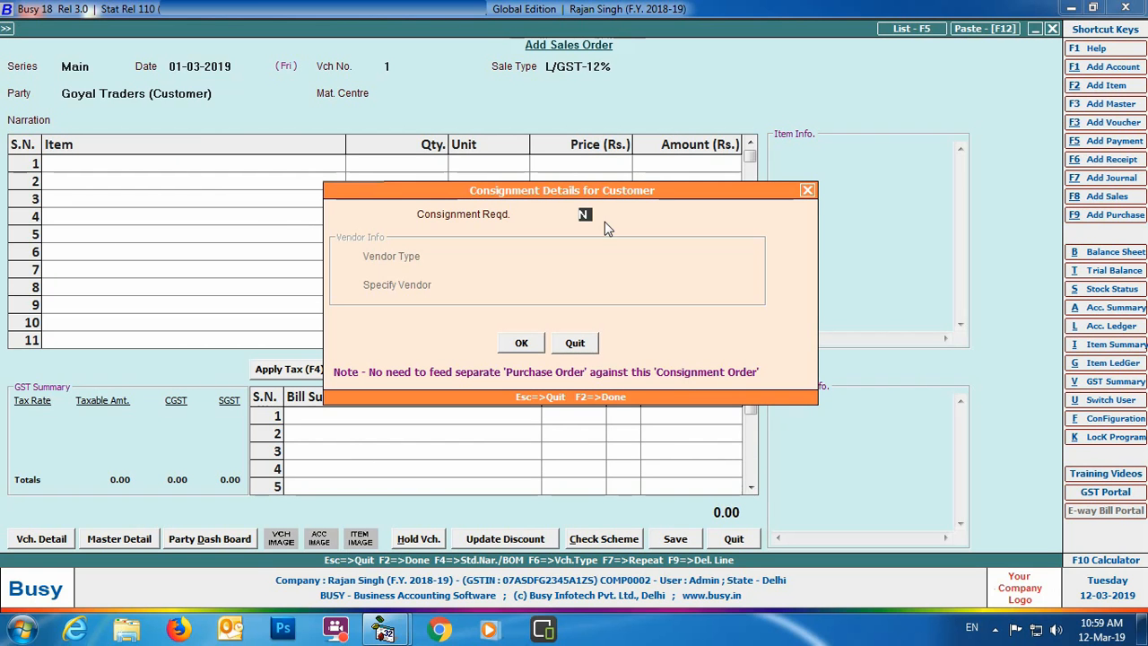
# Mark the order as a consignment with Multiple Vendors and set its material centre to Main Store.
pyautogui.write('Y')
pyautogui.press('Return')
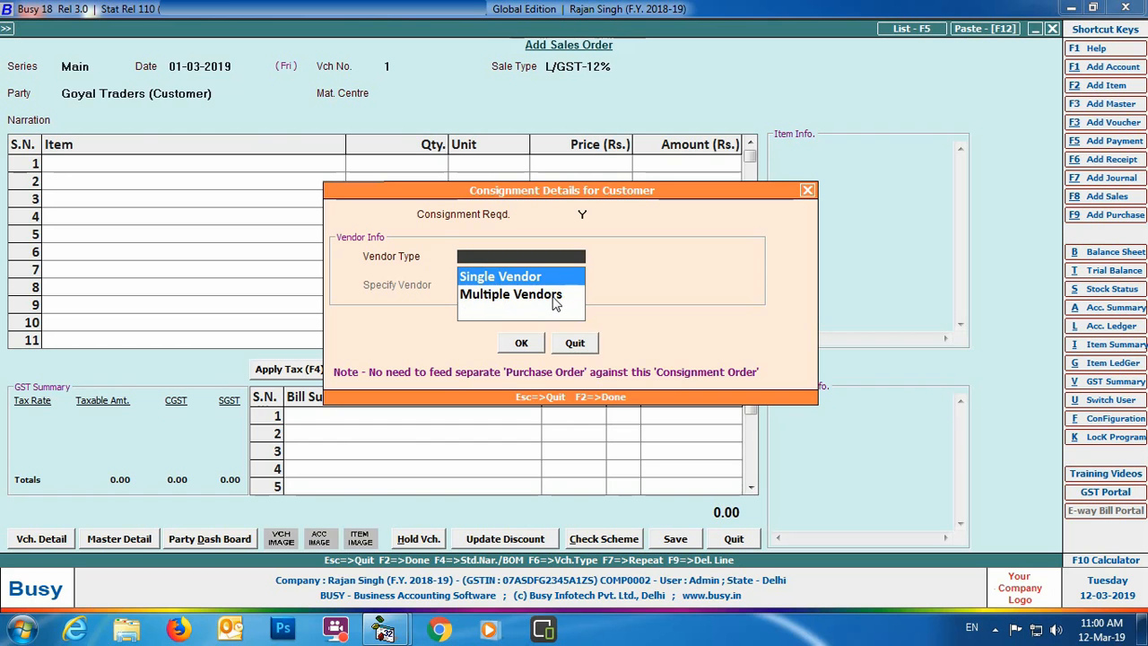
pyautogui.click(554, 296)
pyautogui.click(554, 296)
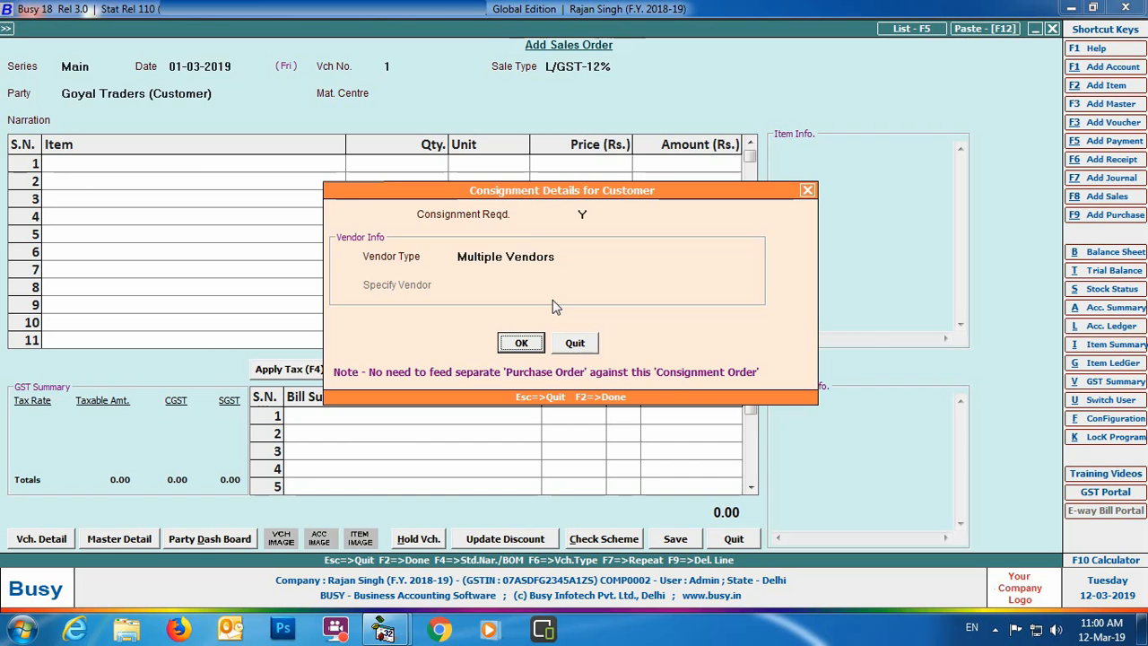
pyautogui.click(522, 342)
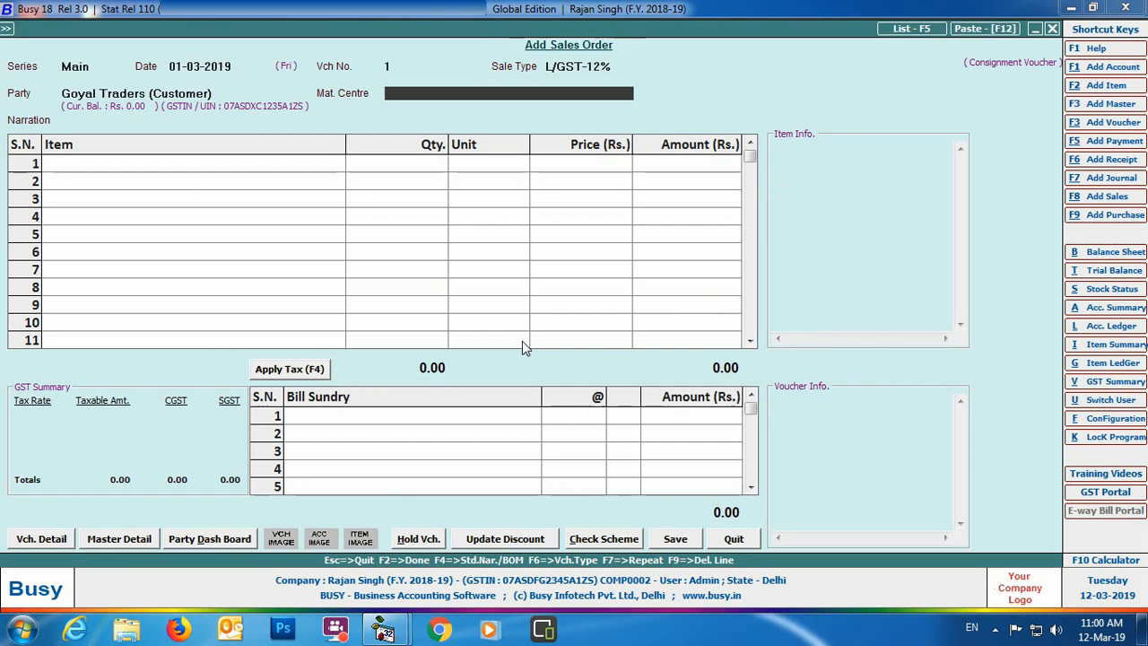
pyautogui.press('Return')
pyautogui.press('Return')
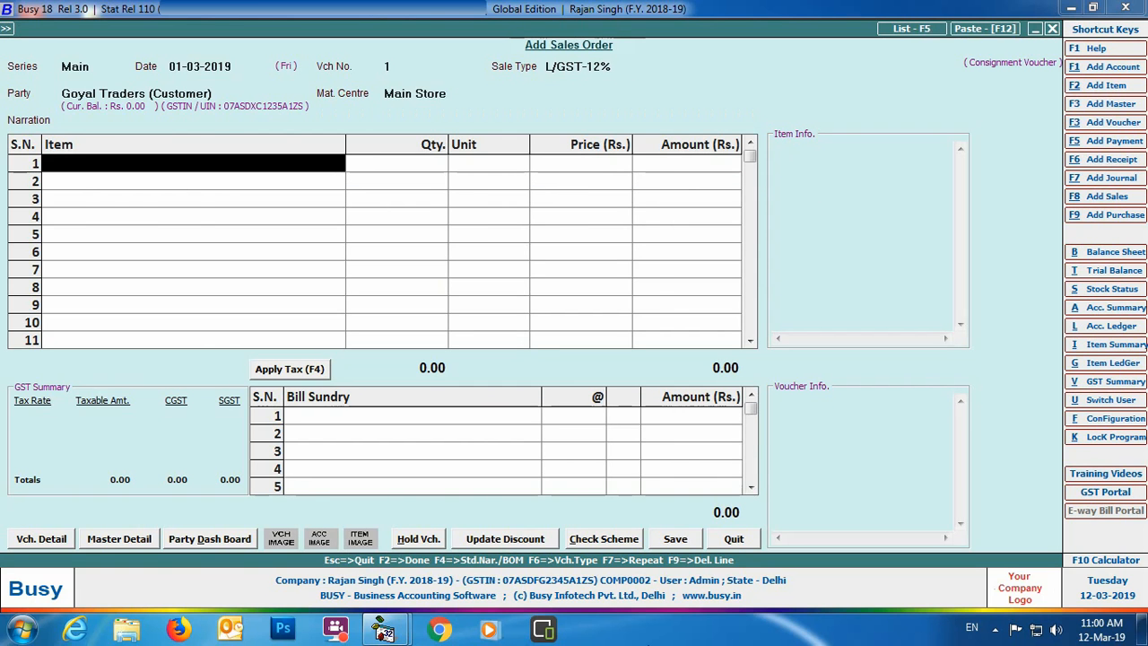
# Add the item Men Formal Shirts from Aman Enterprises (Vendor) with a quantity of 1000 Pcs.
pyautogui.write('men')
pyautogui.press('Down')
pyautogui.press('Return')
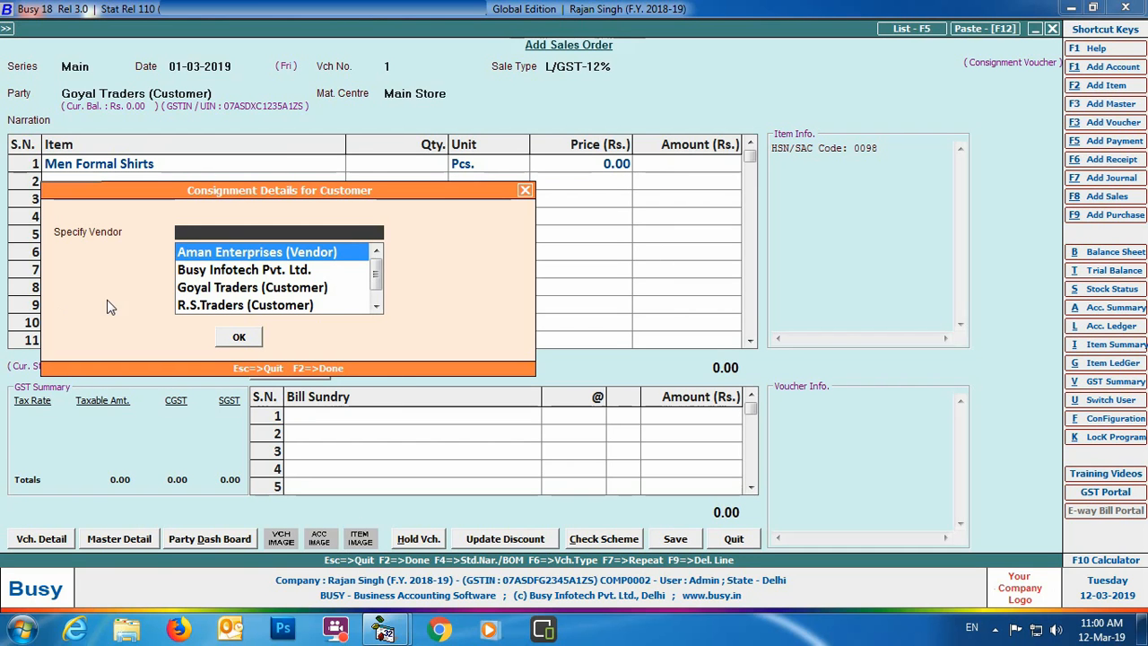
pyautogui.press('Return')
pyautogui.press('Return')
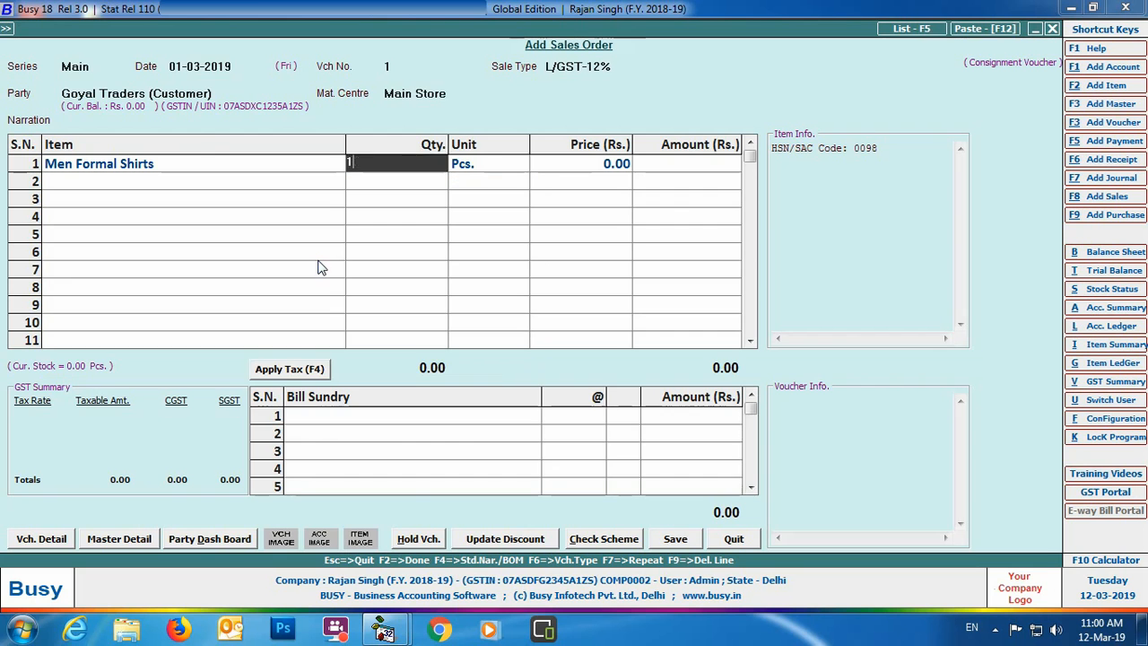
pyautogui.write('1000')
pyautogui.press('Return')
pyautogui.press('Return')
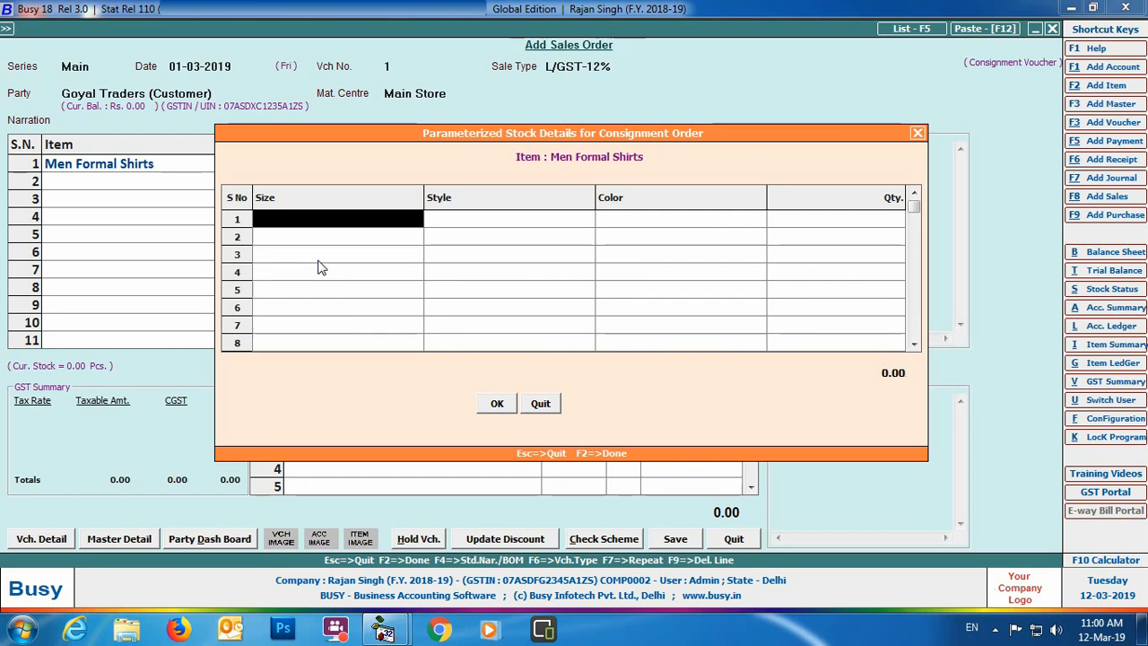
# Enter the stock parameters of Men Formal Shirts as size L, style Striped and colour Pastels for 1000 Pcs.
pyautogui.write('L')
pyautogui.press('Return')
pyautogui.write('striped')
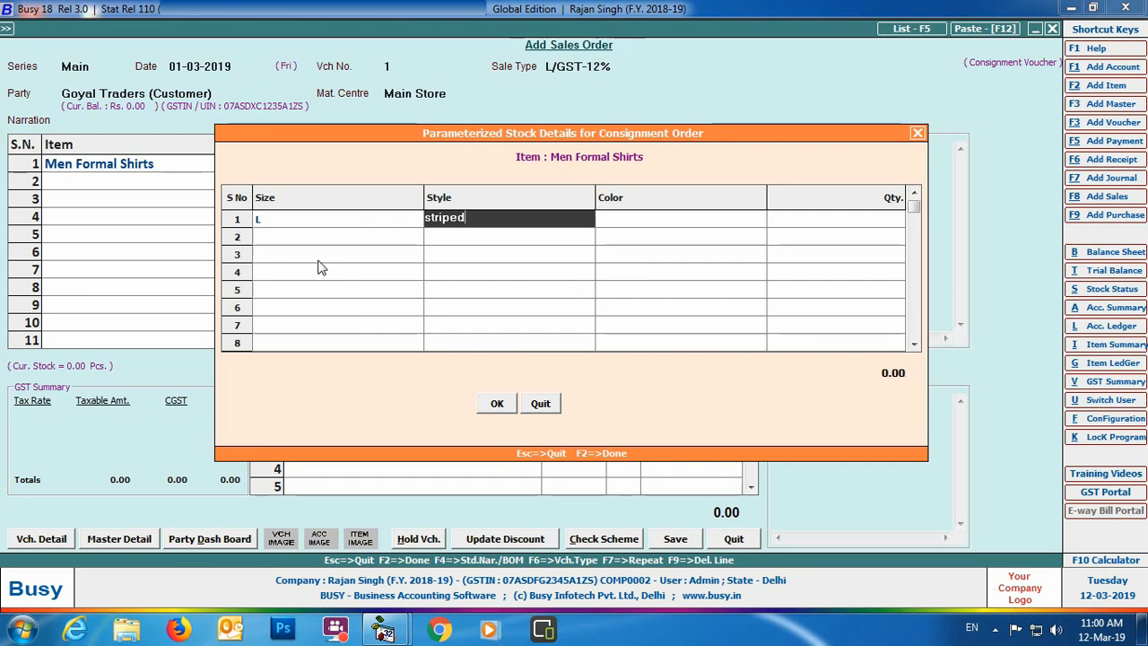
pyautogui.press('Return')
pyautogui.write('pastels')
pyautogui.press('Return')
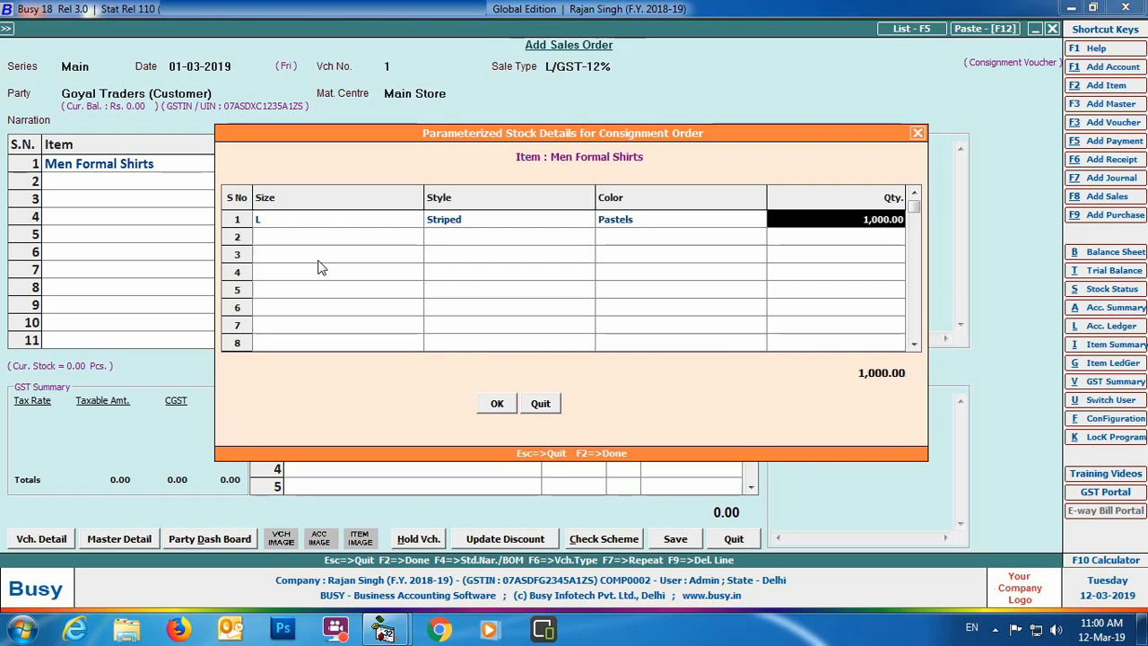
pyautogui.press('Return')
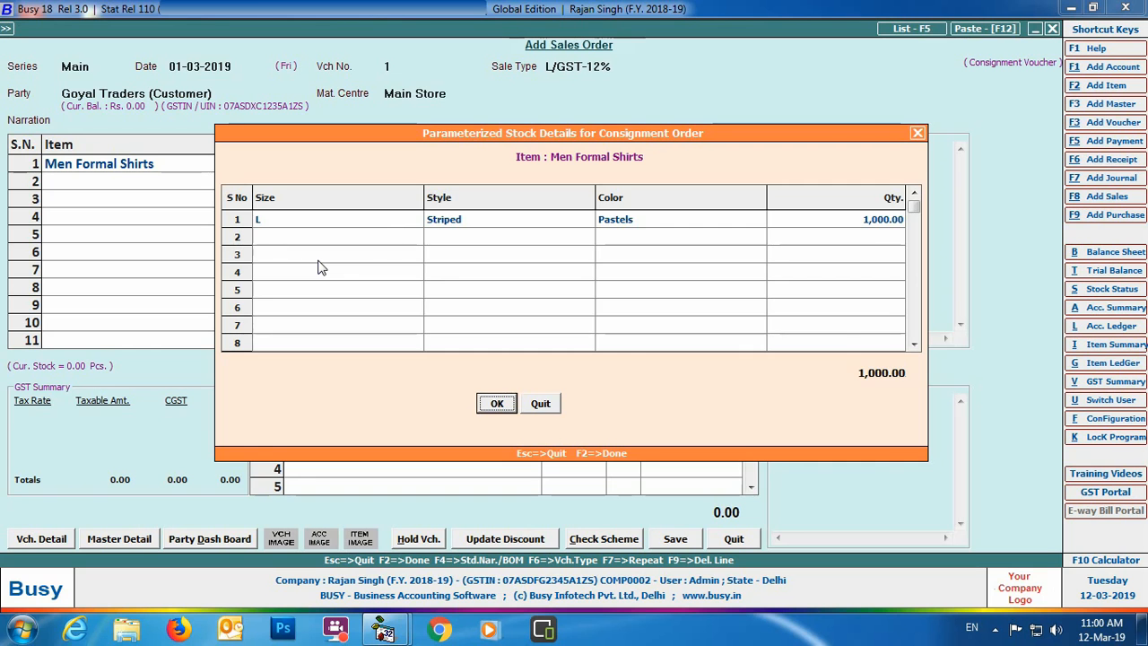
pyautogui.press('Return')
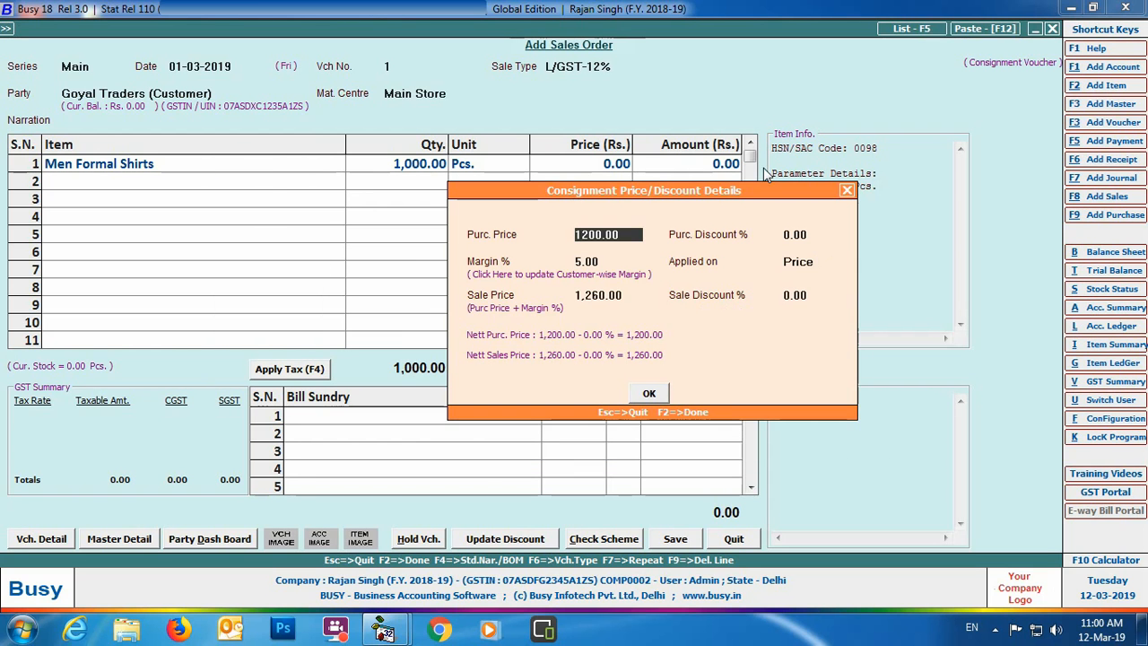
# Check the customer-wise margin list from the consignment price details and return to the order without changing it.
pyautogui.click(616, 278)
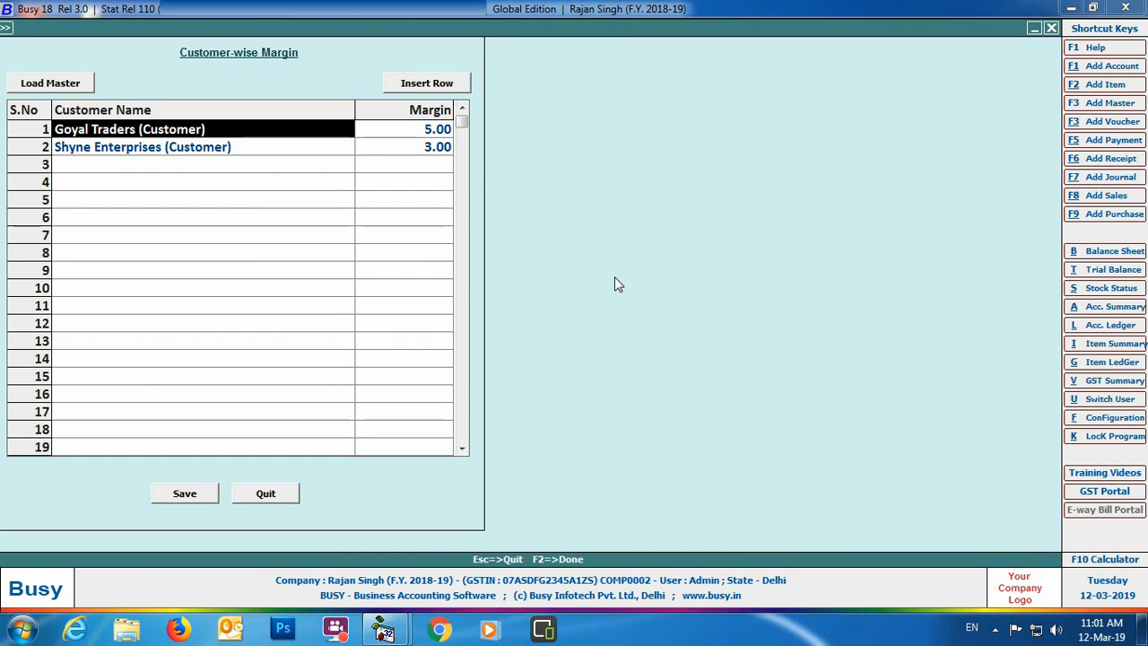
pyautogui.click(271, 493)
pyautogui.click(603, 348)
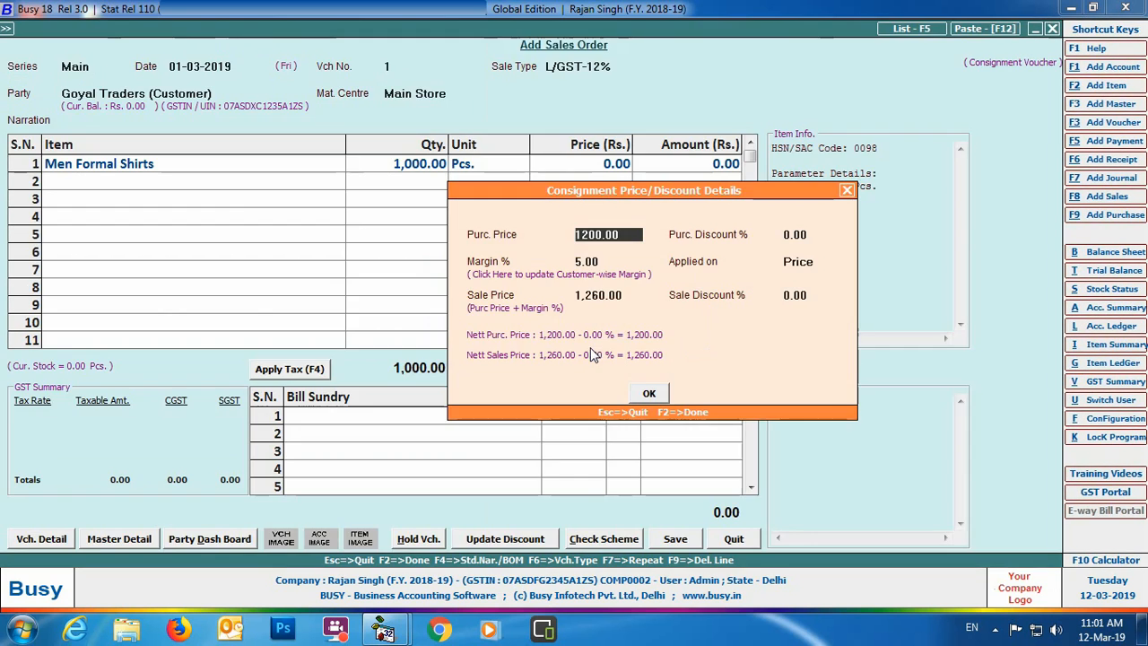
# Keep the margin applied on Price and accept the consignment price details of Men Formal Shirts.
pyautogui.click(798, 262)
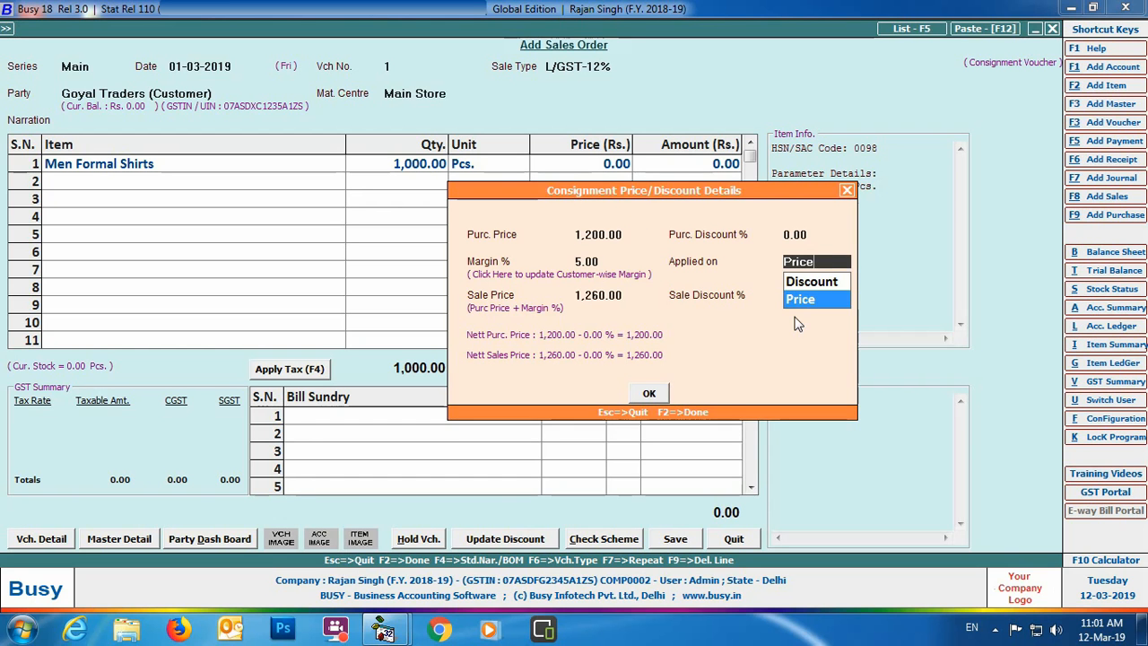
pyautogui.click(800, 299)
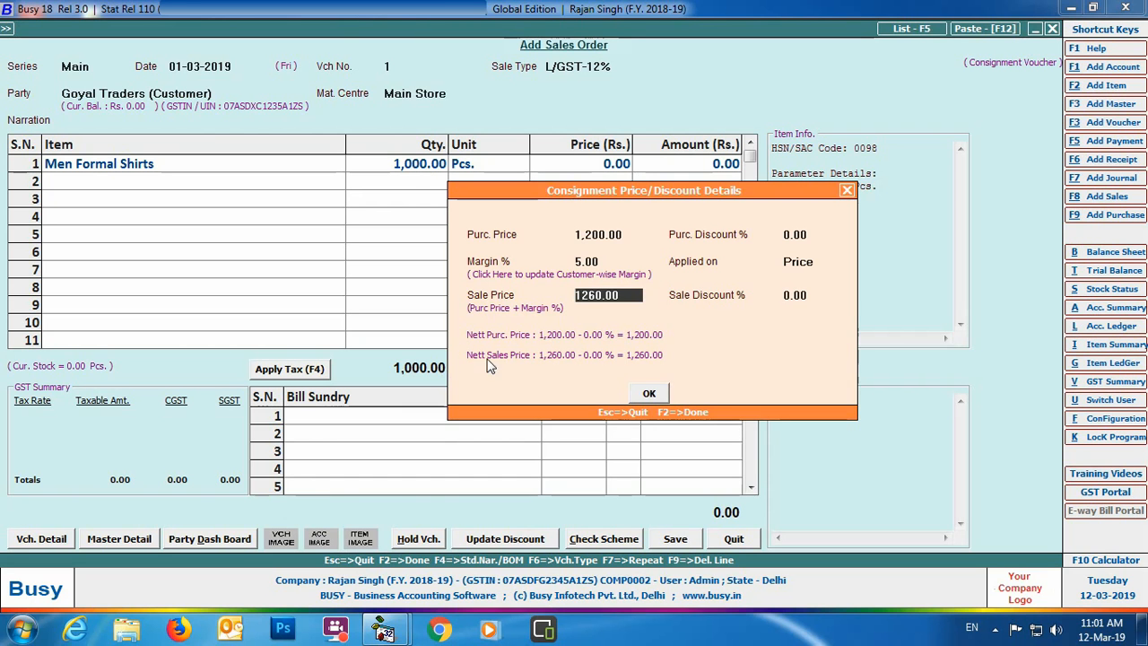
pyautogui.click(649, 395)
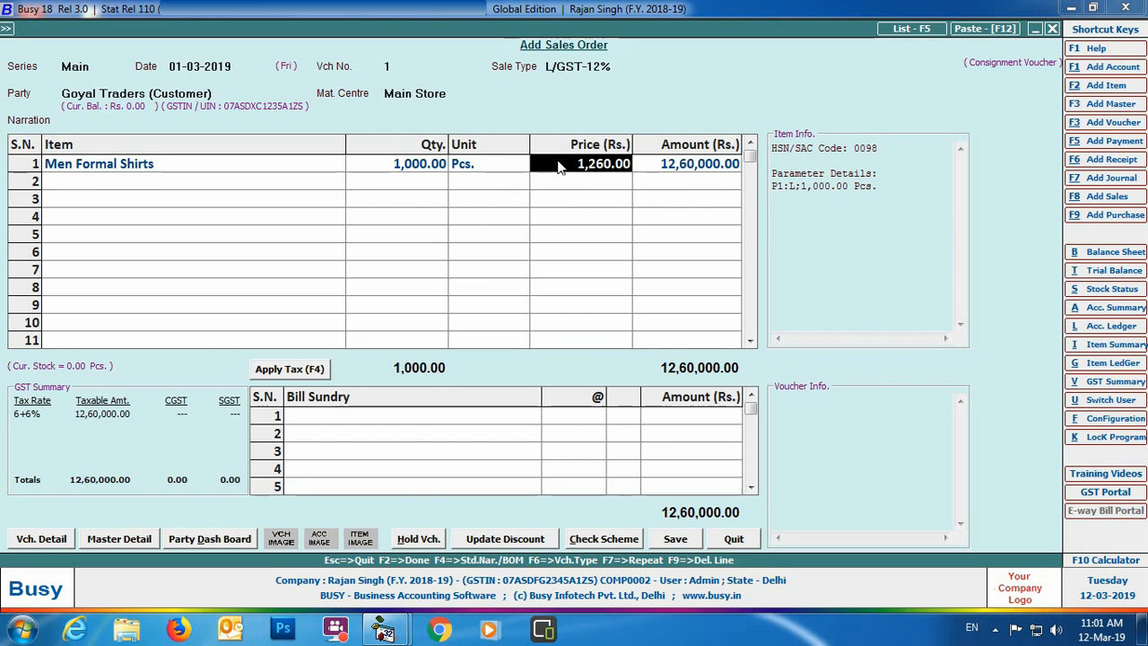
# Add the item Men Casual Shirts from V.K.Enterprises (Vendor) with a quantity of 1000 Pcs.
pyautogui.press('Return')
pyautogui.press('Return')
pyautogui.write('men')
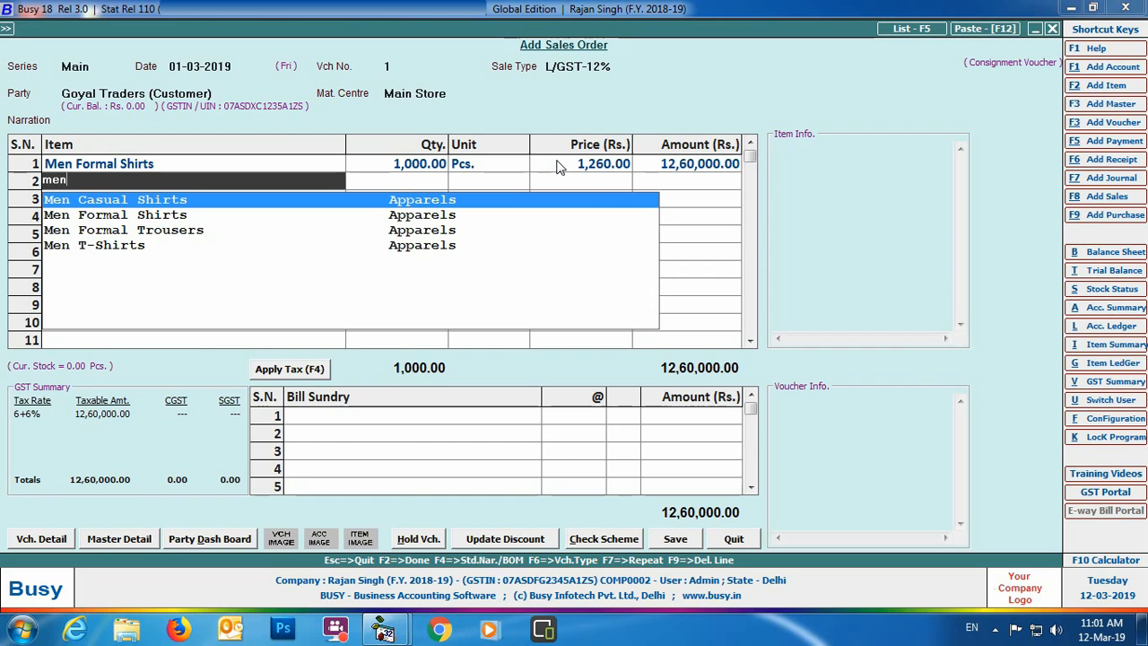
pyautogui.press('Return')
pyautogui.write('vk')
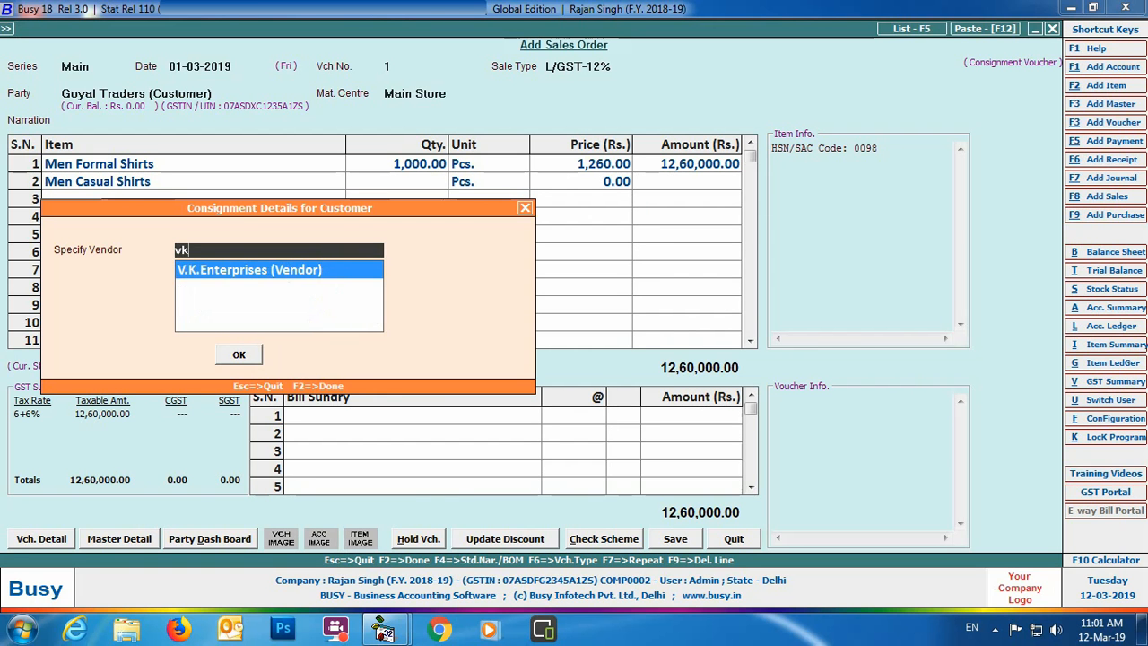
pyautogui.press('Return')
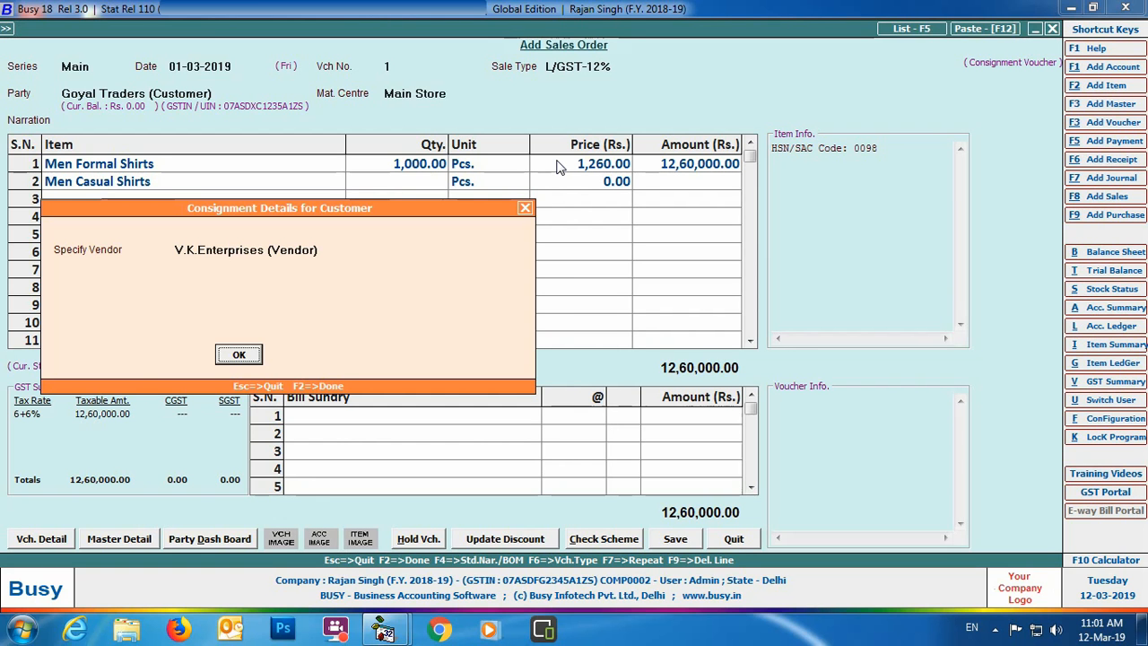
pyautogui.press('Return')
pyautogui.write('1000')
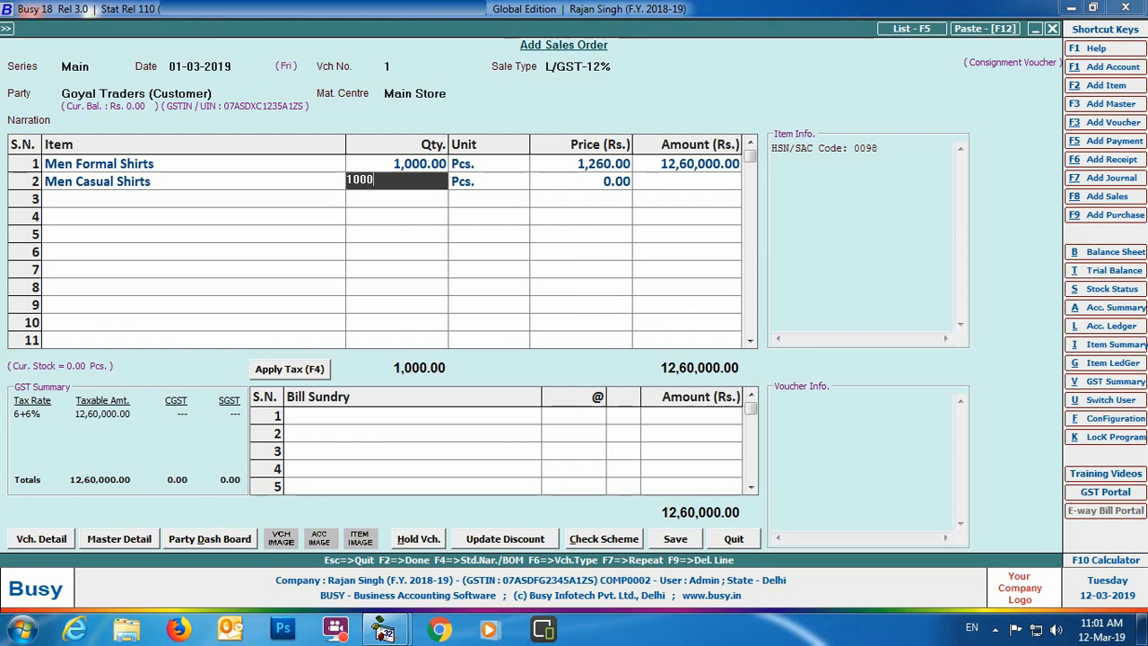
pyautogui.press('Return')
pyautogui.press('Return')
# Enter the stock parameters of Men Casual Shirts as size XL, style Round Neck and colour Pastels.
pyautogui.write('XL')
pyautogui.press('Return')
pyautogui.write('Round Neck')
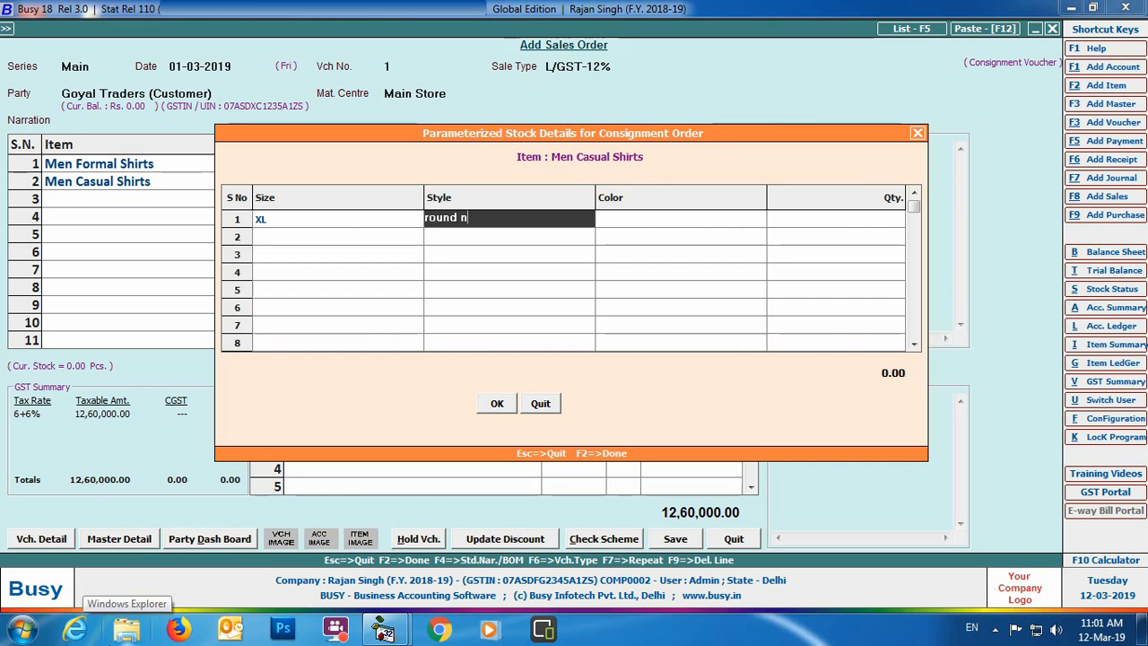
pyautogui.press('Return')
pyautogui.write('Pastels')
pyautogui.press('Return')
pyautogui.press('Return')
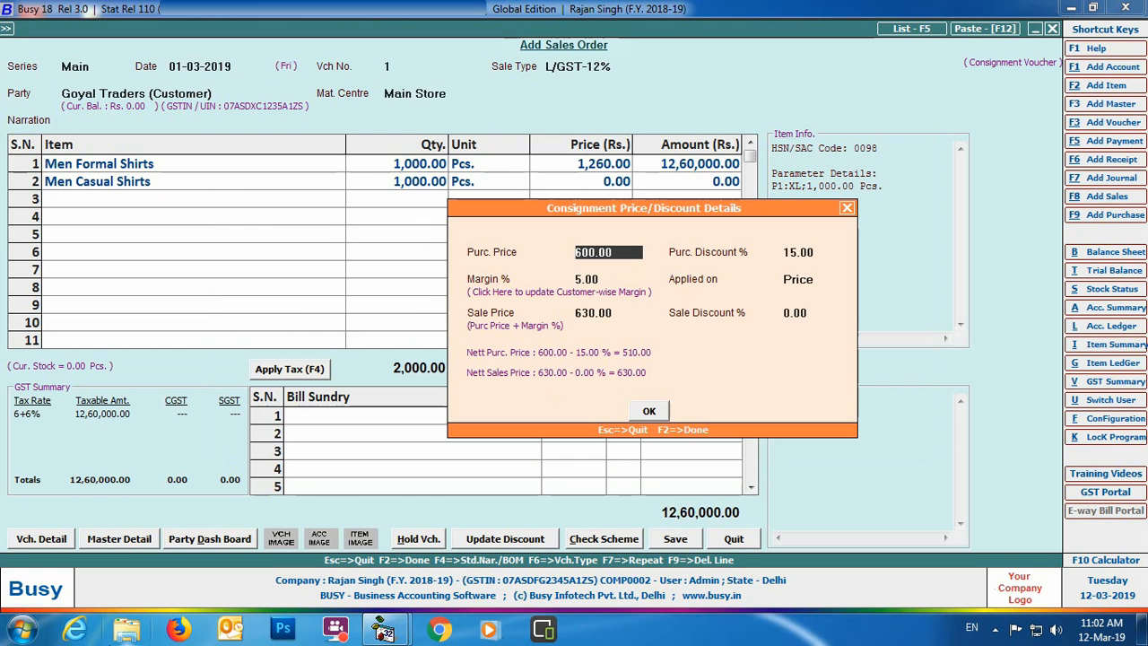
# Apply the margin on Discount instead of Price for Men Casual Shirts and accept the consignment price details.
pyautogui.press('Return')
pyautogui.press('Return')
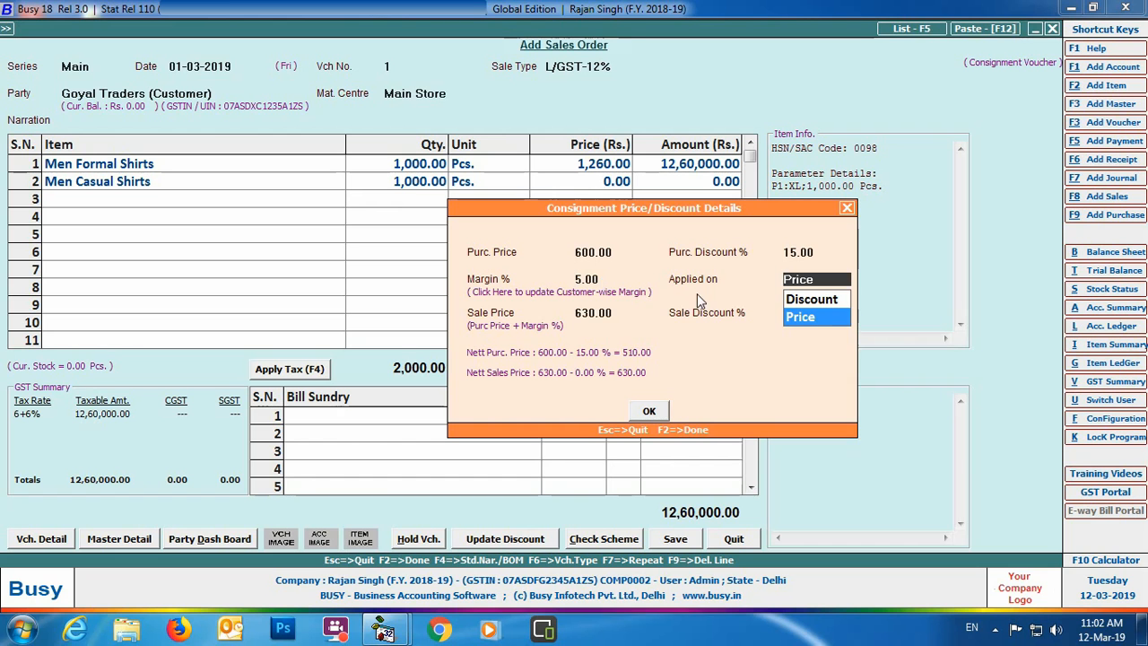
pyautogui.click(807, 302)
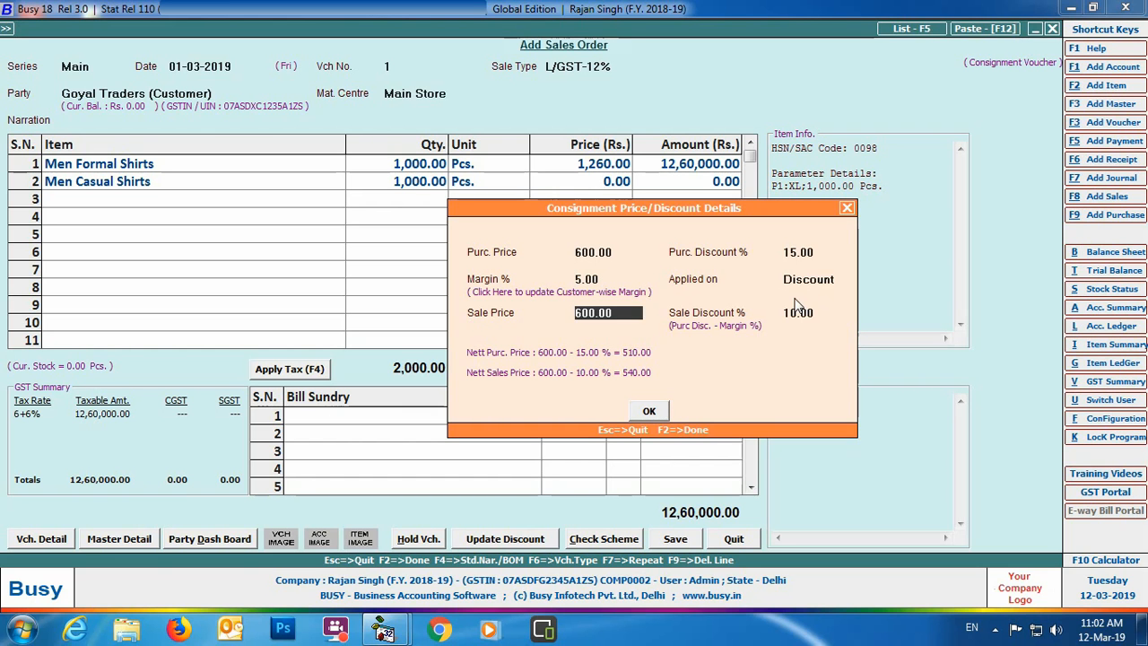
pyautogui.click(798, 312)
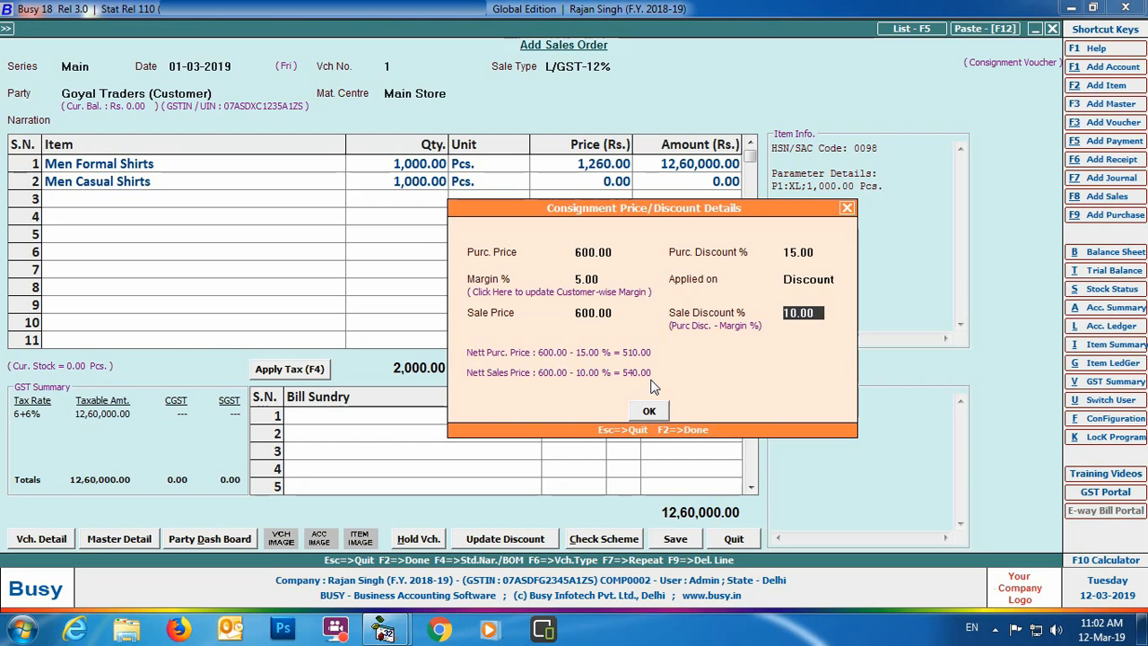
pyautogui.click(646, 411)
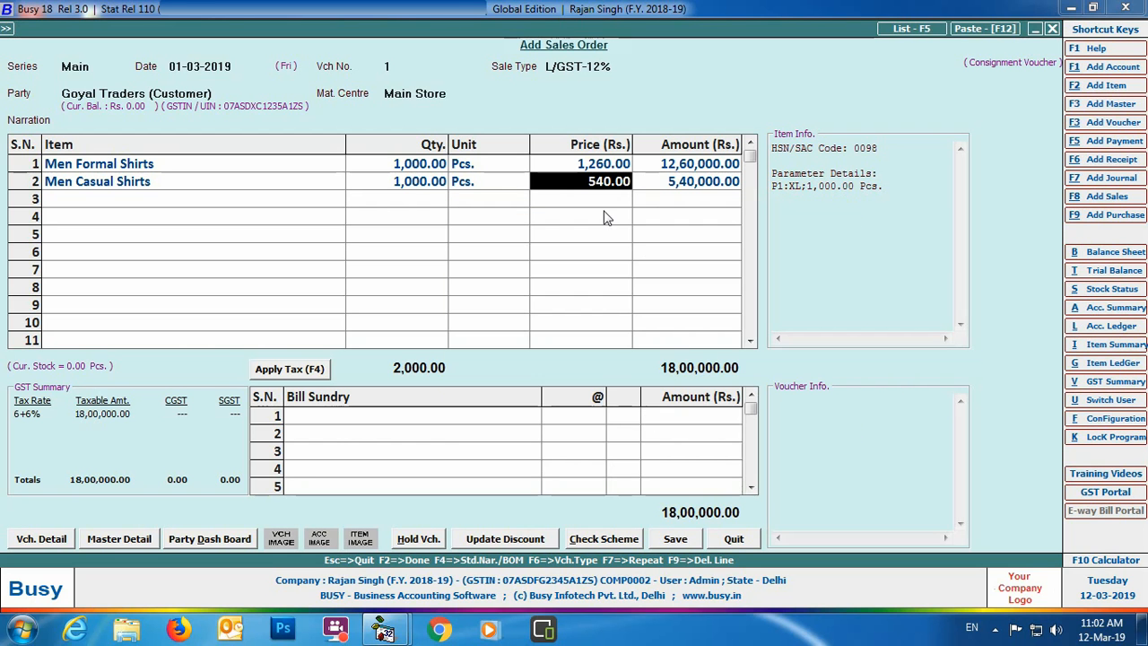
# Apply CGST and SGST to the sales order, save the voucher and leave sales order entry.
pyautogui.click(694, 185)
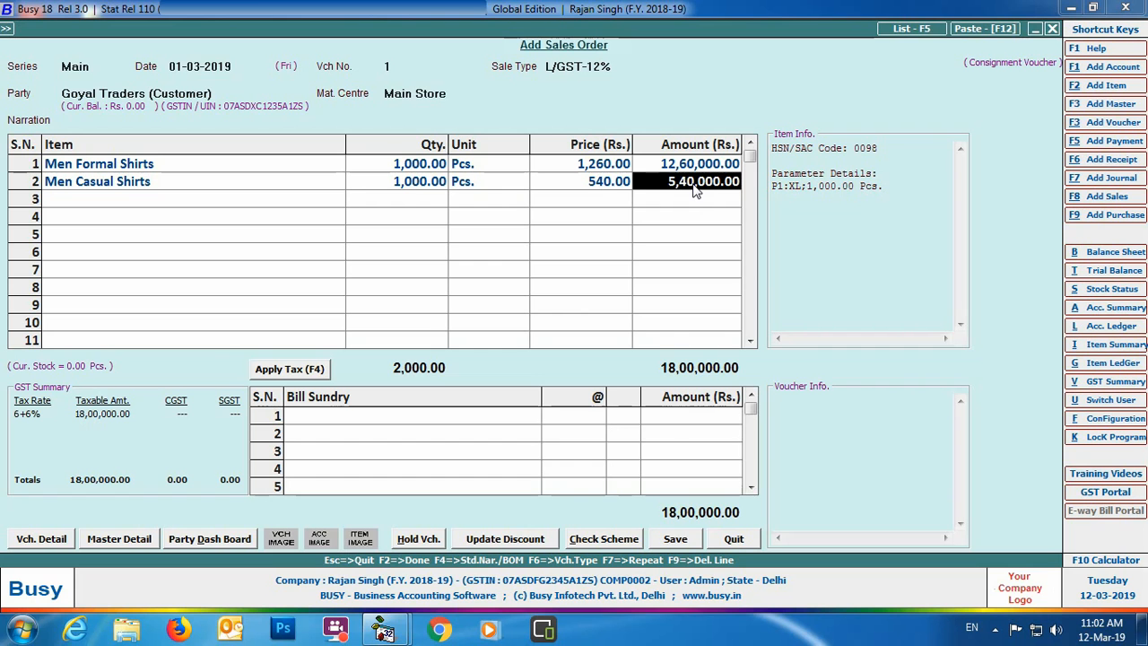
pyautogui.press('Return')
pyautogui.press('Return')
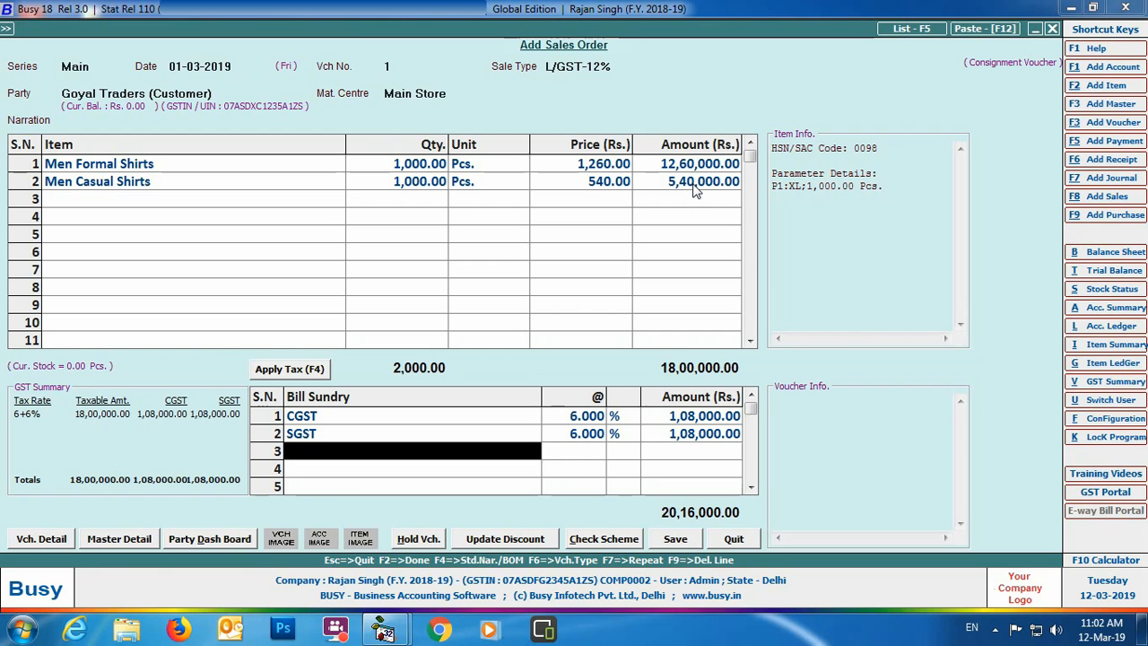
pyautogui.press('Return')
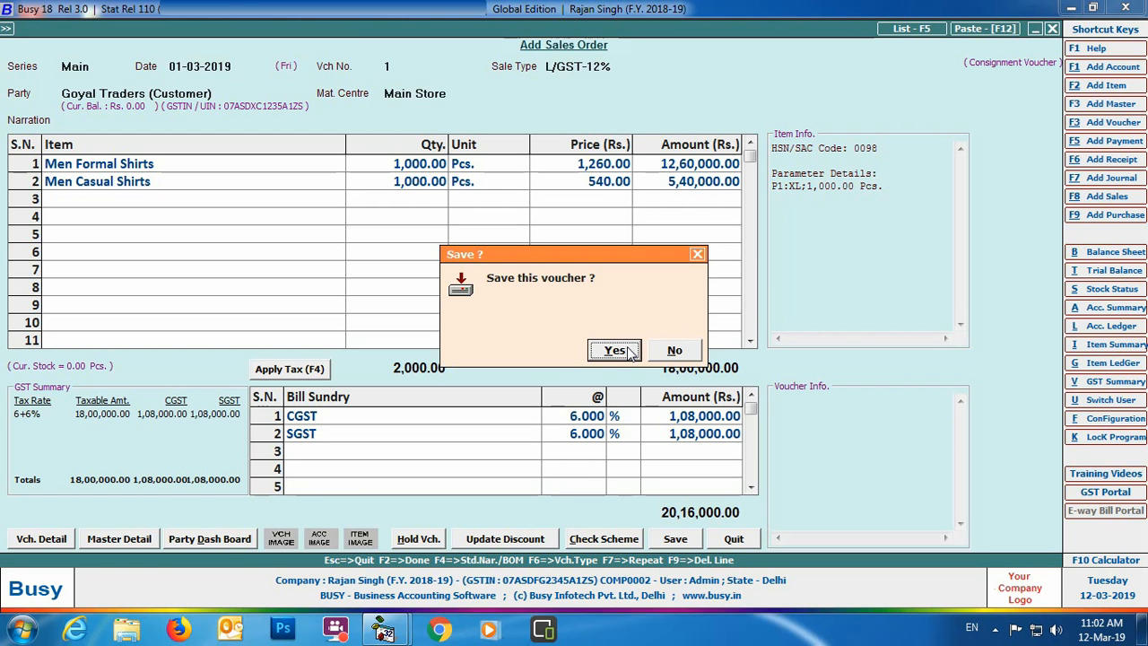
pyautogui.click(627, 349)
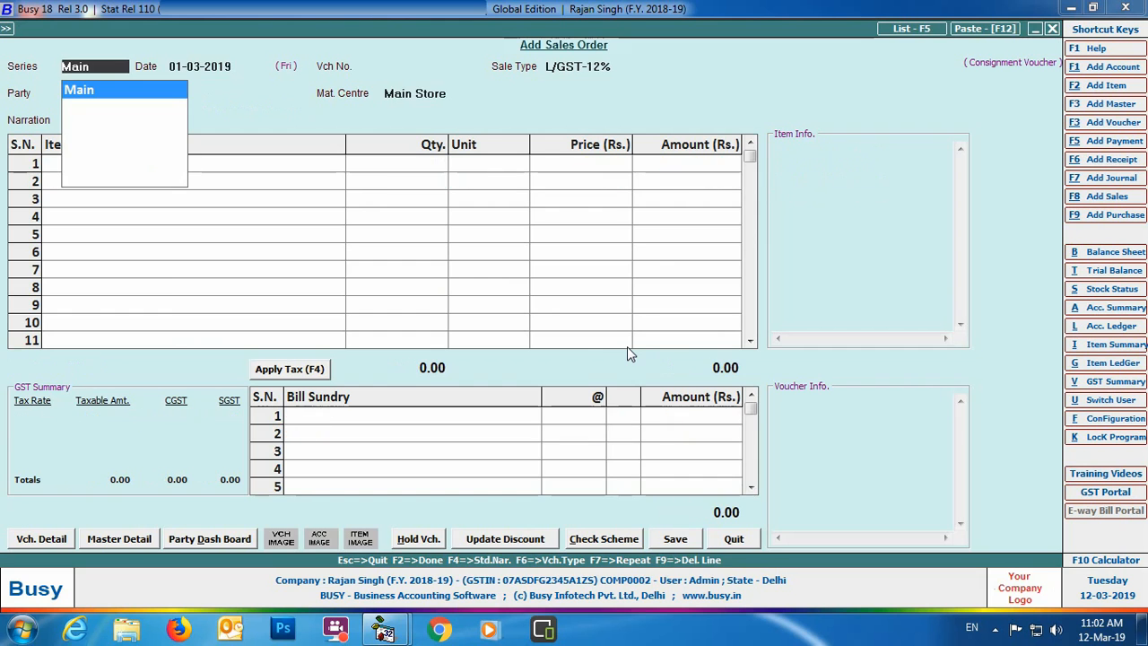
pyautogui.click(735, 541)
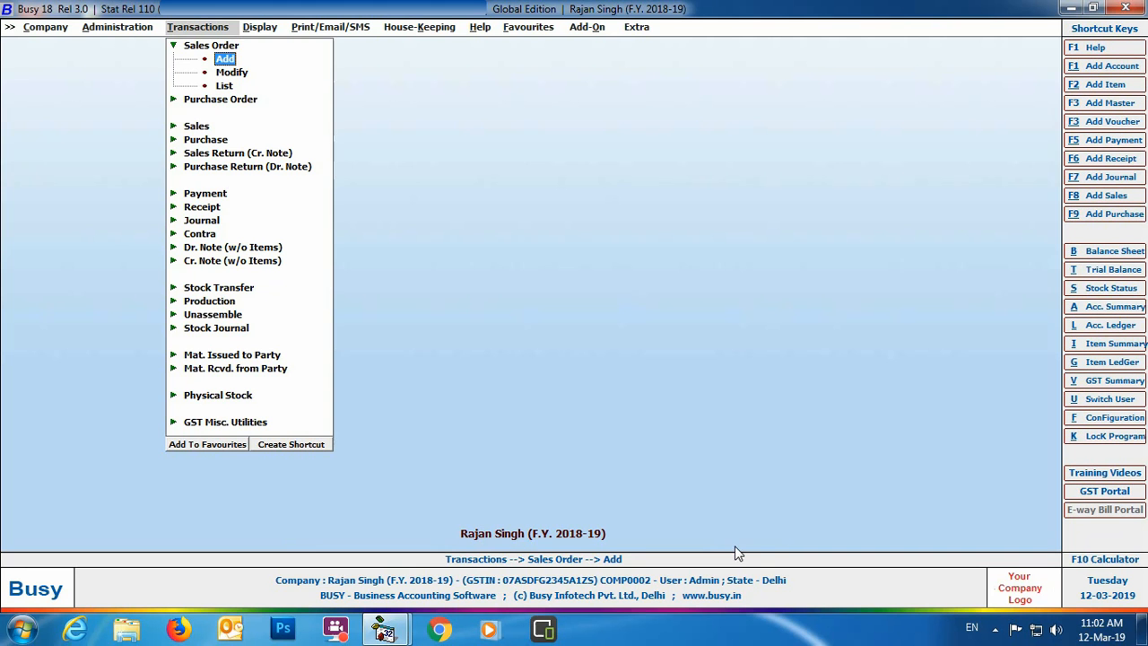
# Create a purchase voucher dated 01-03-2019 with purchase type L/GST-12% for the party V.K.Enterprises (Vendor).
pyautogui.click(206, 140)
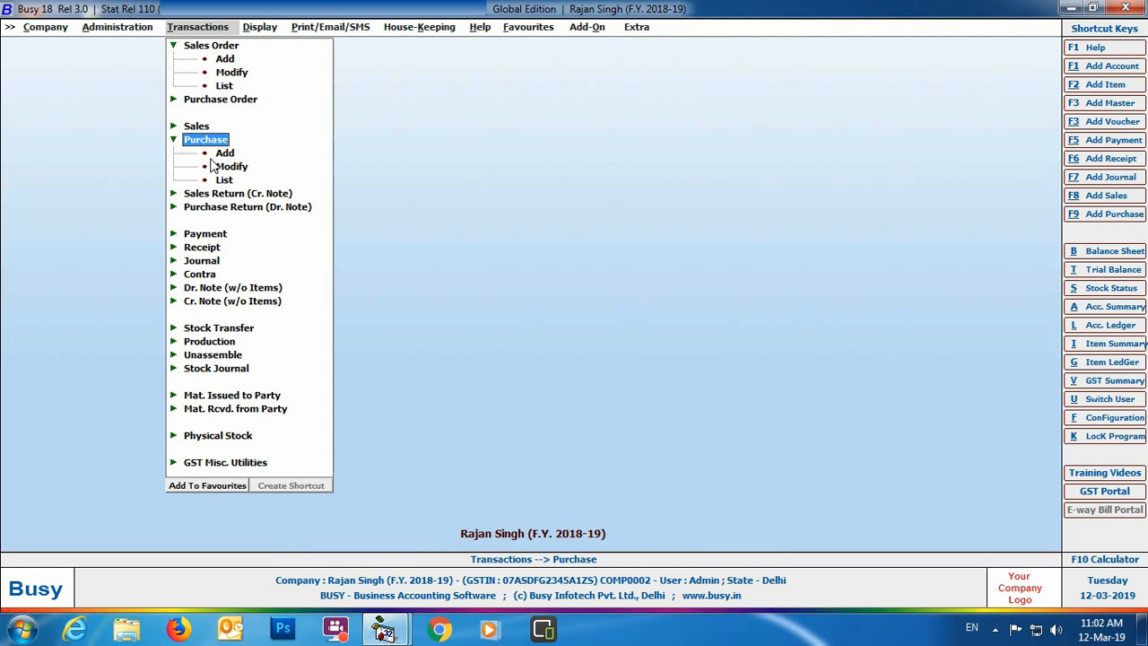
pyautogui.click(213, 158)
pyautogui.press('Return')
pyautogui.write('01-03')
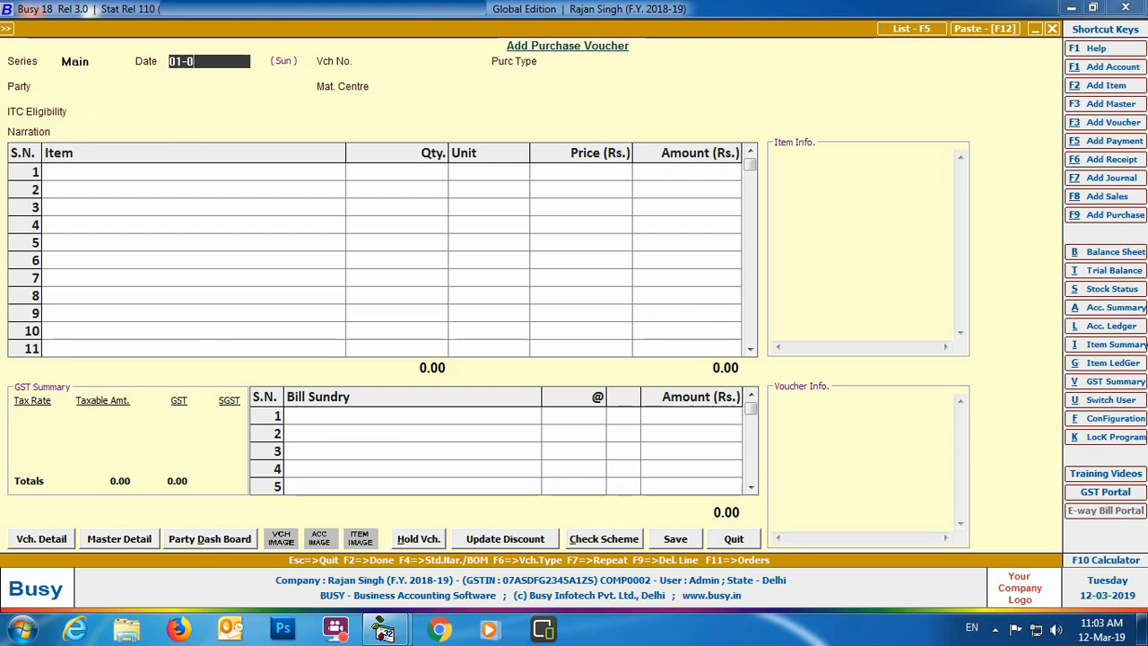
pyautogui.press('Return')
pyautogui.press('Return')
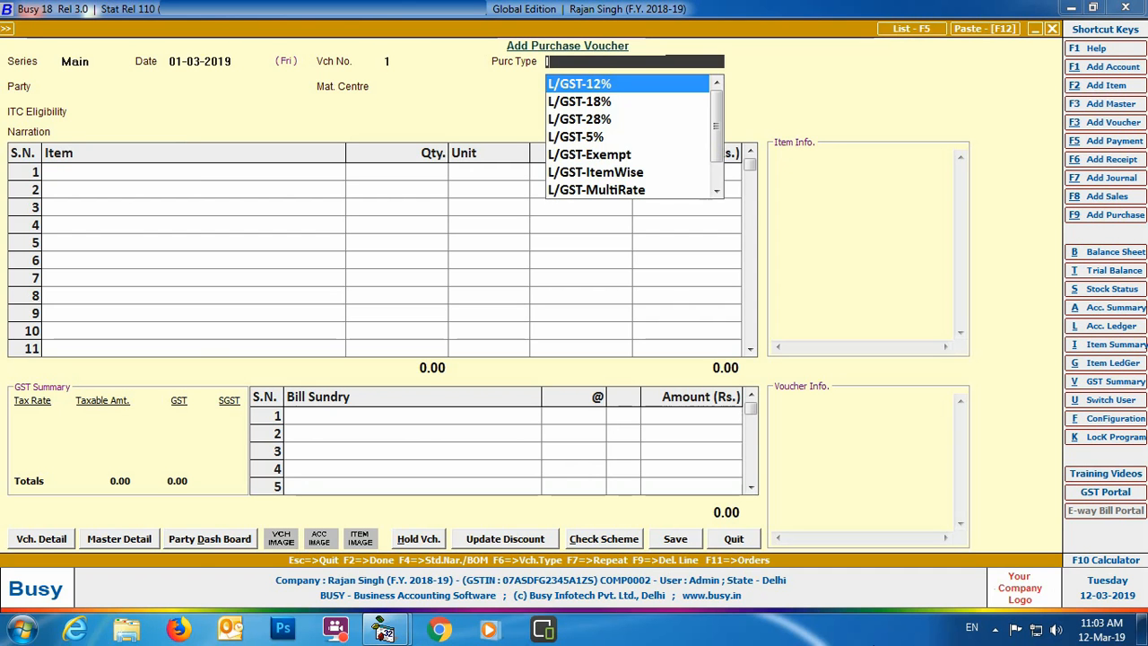
pyautogui.press('Return')
pyautogui.write('vk')
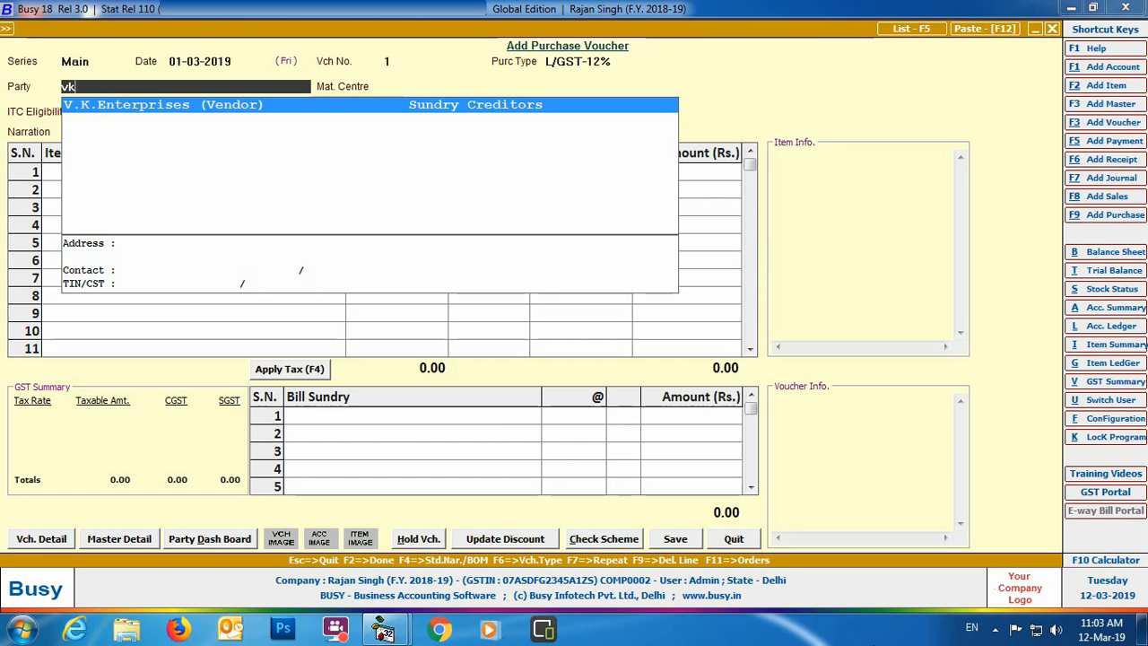
pyautogui.press('Return')
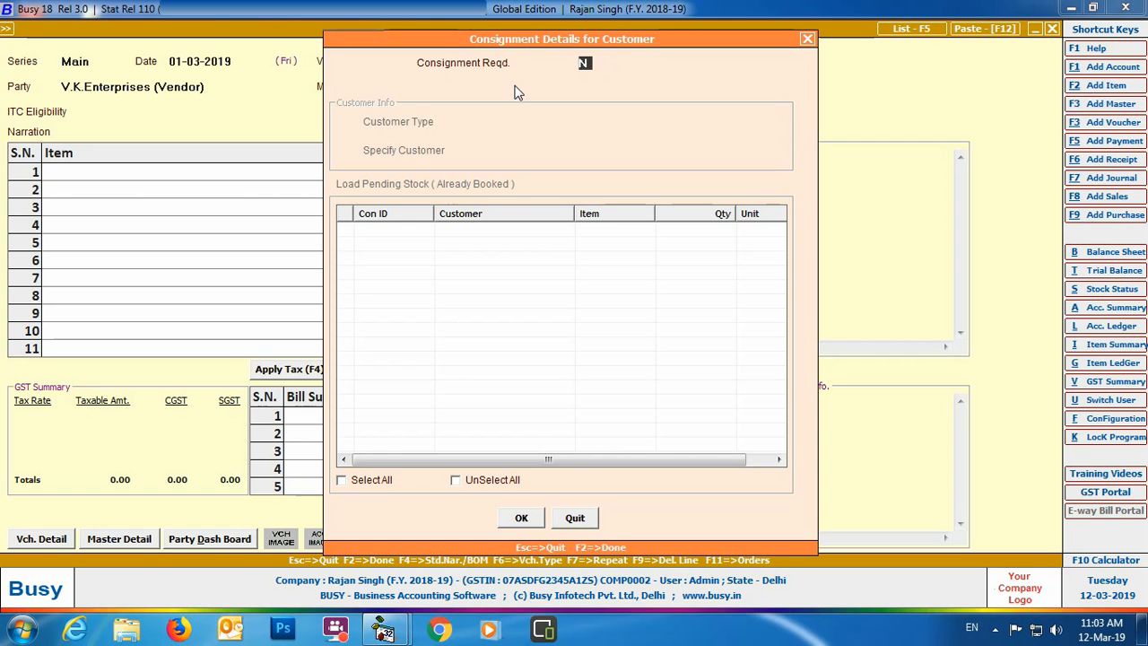
# Mark the purchase as a consignment for the single customer Goyal Traders (Customer) and load the pending booked stock of Men Casual Shirts.
pyautogui.write('Y')
pyautogui.press('Return')
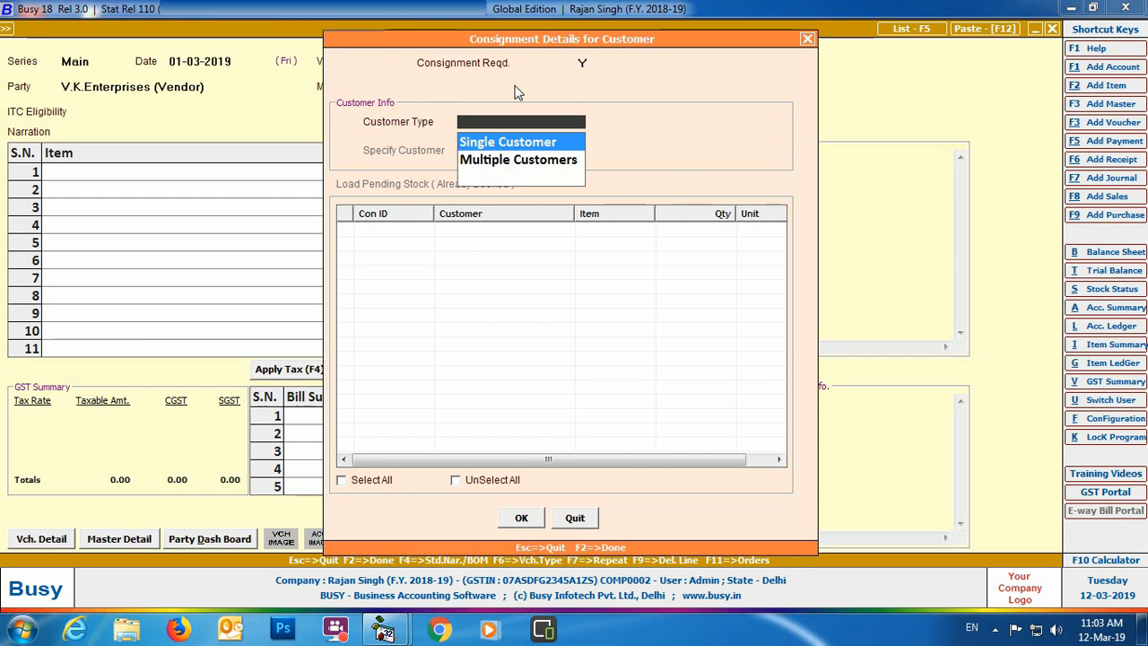
pyautogui.press('Return')
pyautogui.write('go')
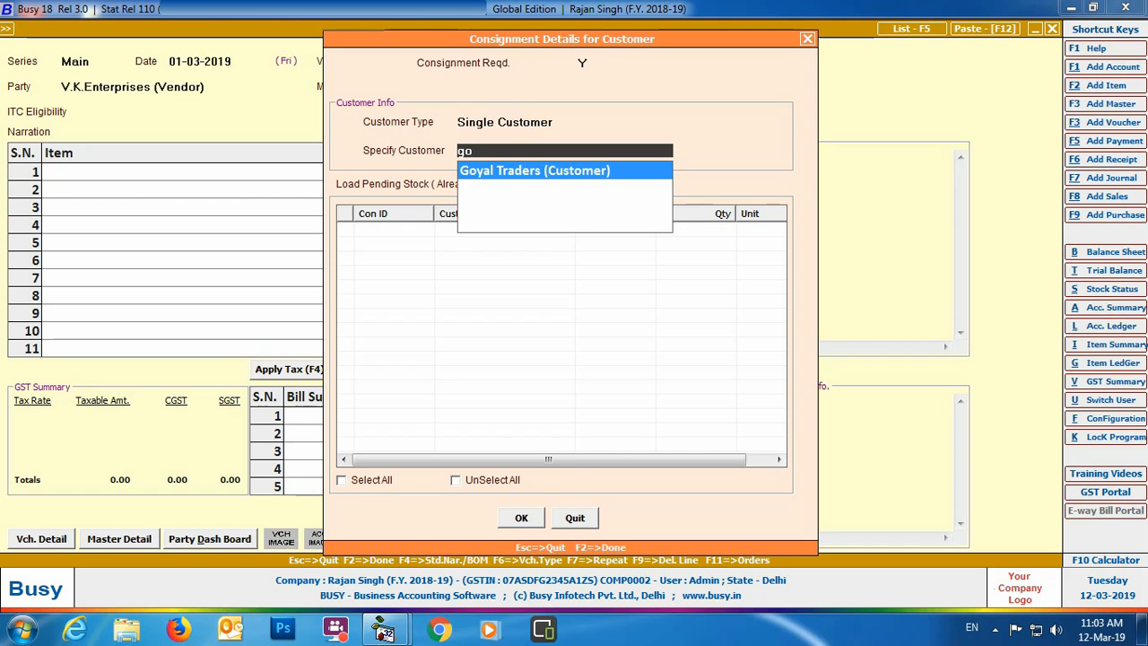
pyautogui.press('Return')
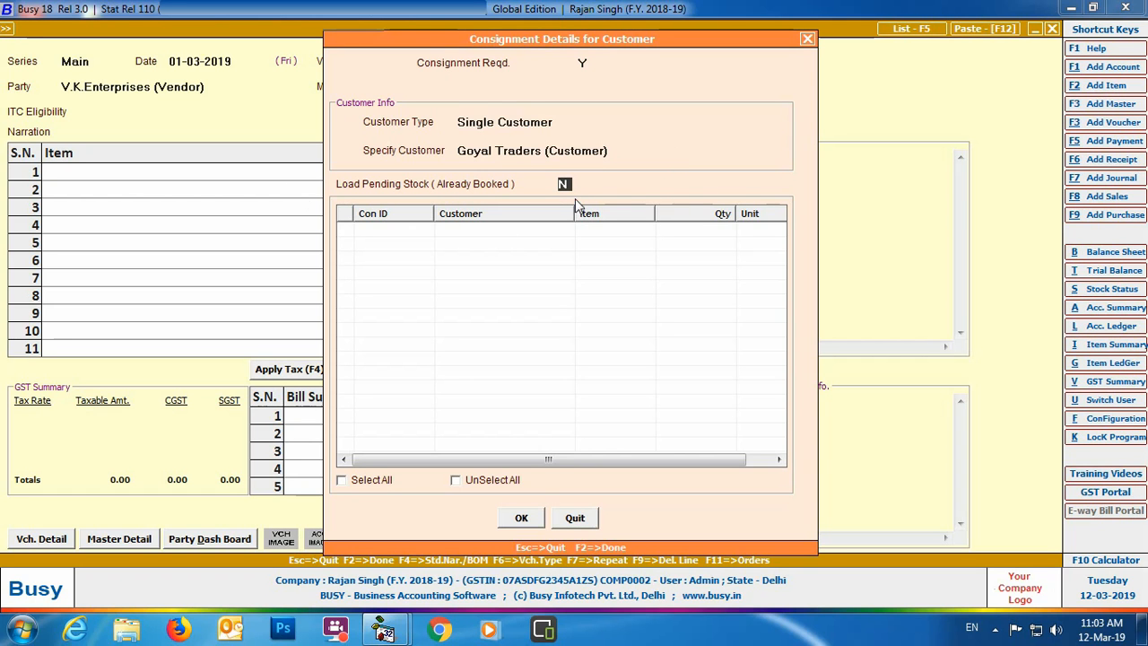
pyautogui.write('Y')
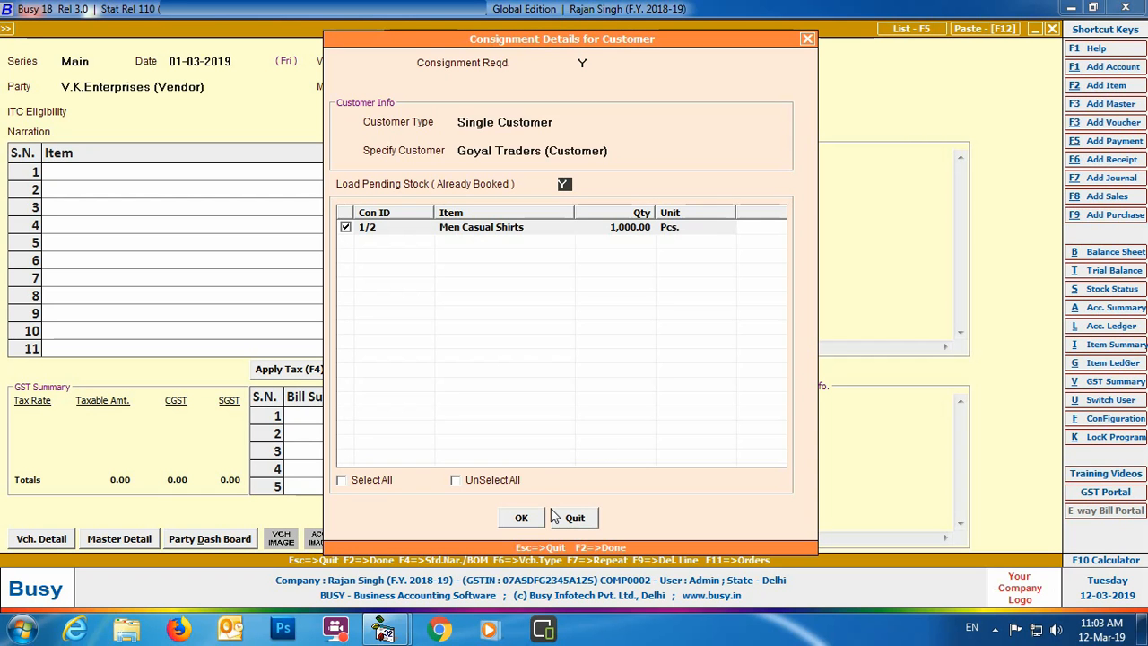
pyautogui.click(520, 518)
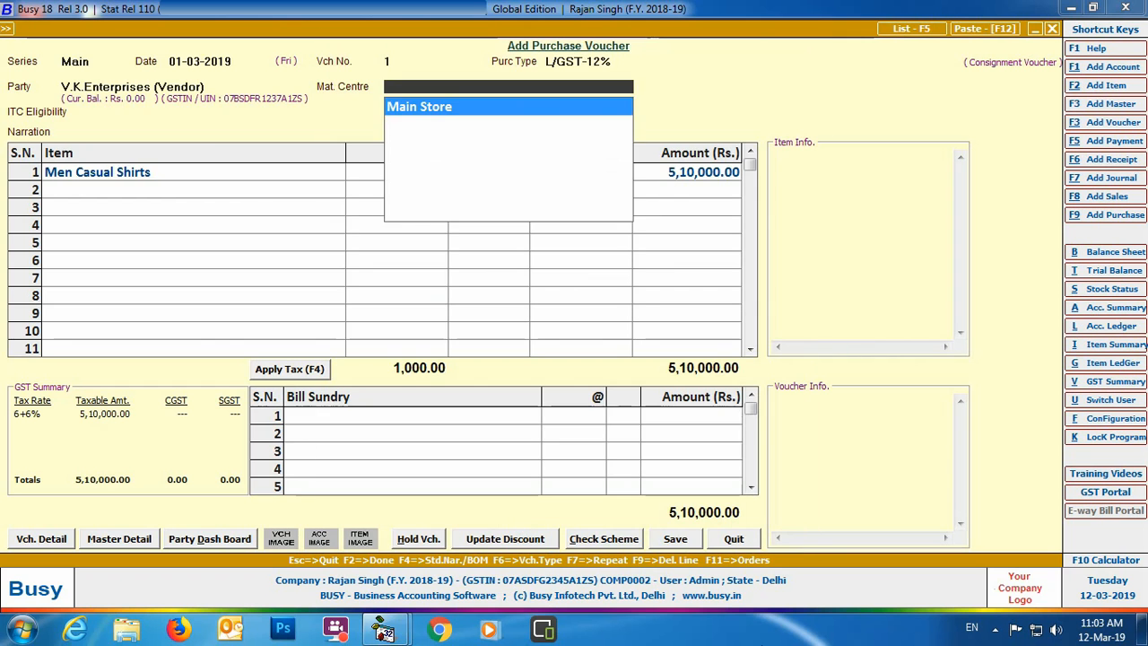
# Set the purchase voucher's material centre to Main Store and its ITC eligibility to Input Goods/Services.
pyautogui.press('Return')
pyautogui.press('Return')
pyautogui.press('Return')
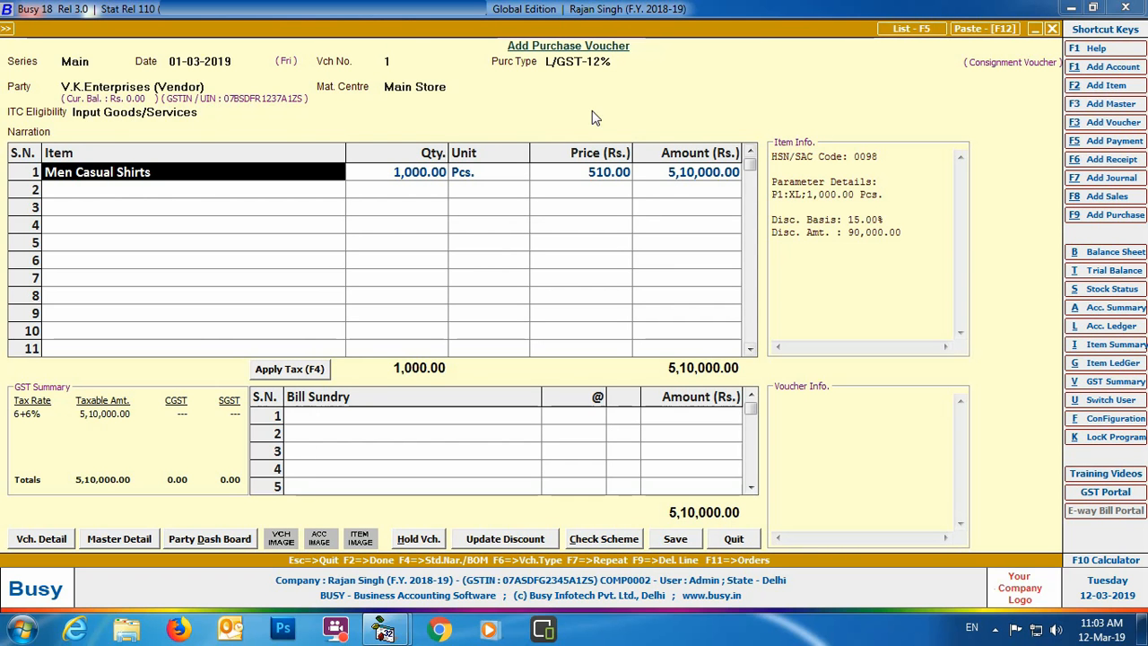
# Accept the Men Casual Shirts' stock parameters and the 600.00 price with 15% discount, and apply CGST and SGST to the purchase.
pyautogui.press('Return')
pyautogui.press('Return')
pyautogui.press('Return')
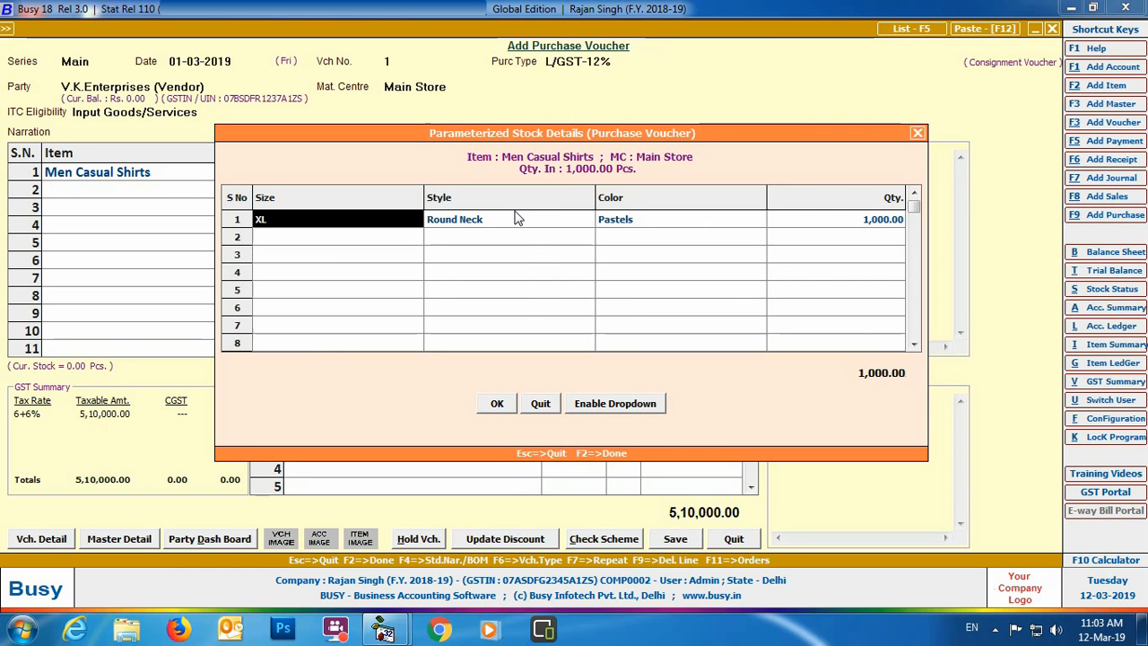
pyautogui.press('F2')
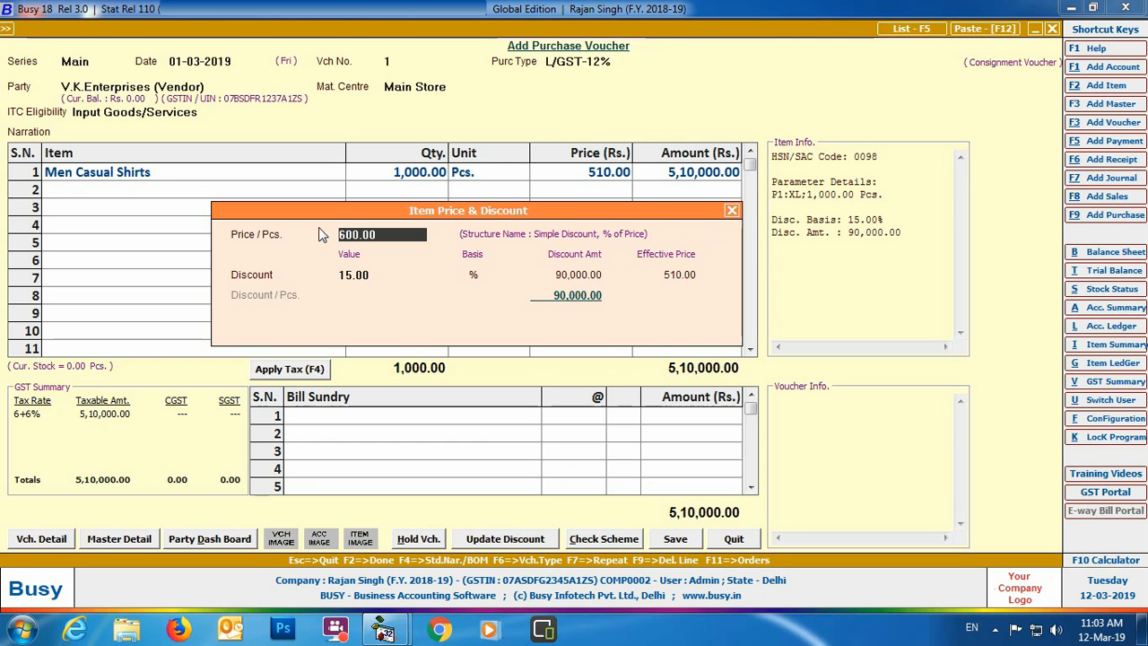
pyautogui.press('Return')
pyautogui.press('Return')
pyautogui.press('Return')
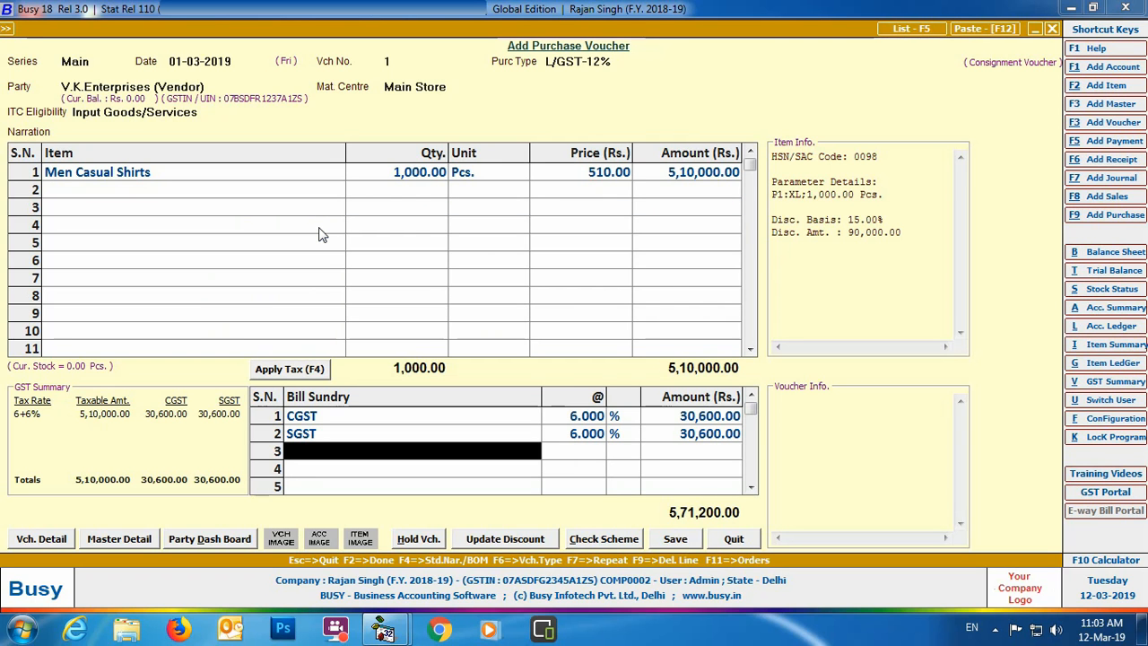
# Accept the new bill reference for V.K.Enterprises, save the purchase voucher and agree to generate a Sales voucher from it.
pyautogui.press('Return')
pyautogui.press('Return')
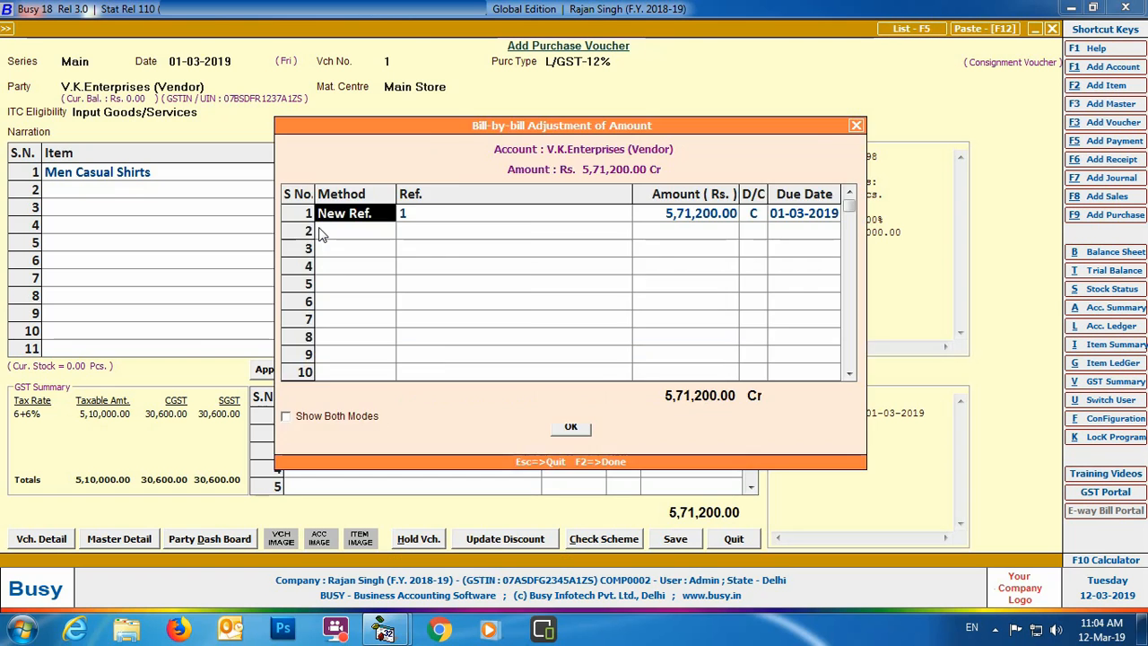
pyautogui.press('Return')
pyautogui.press('Return')
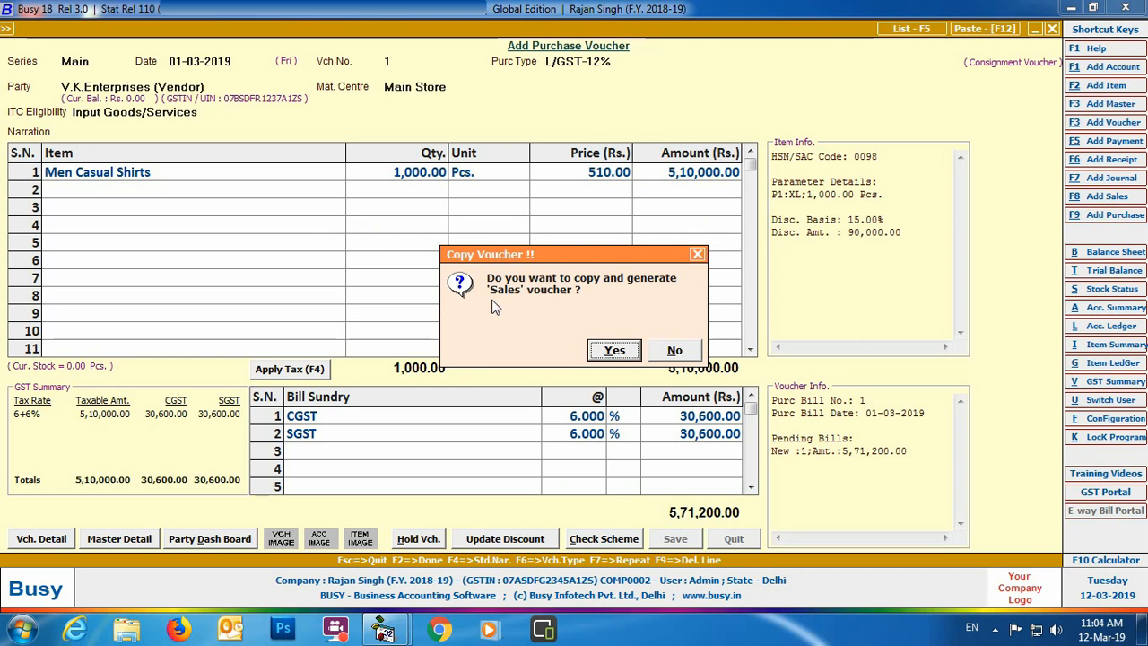
pyautogui.click(603, 359)
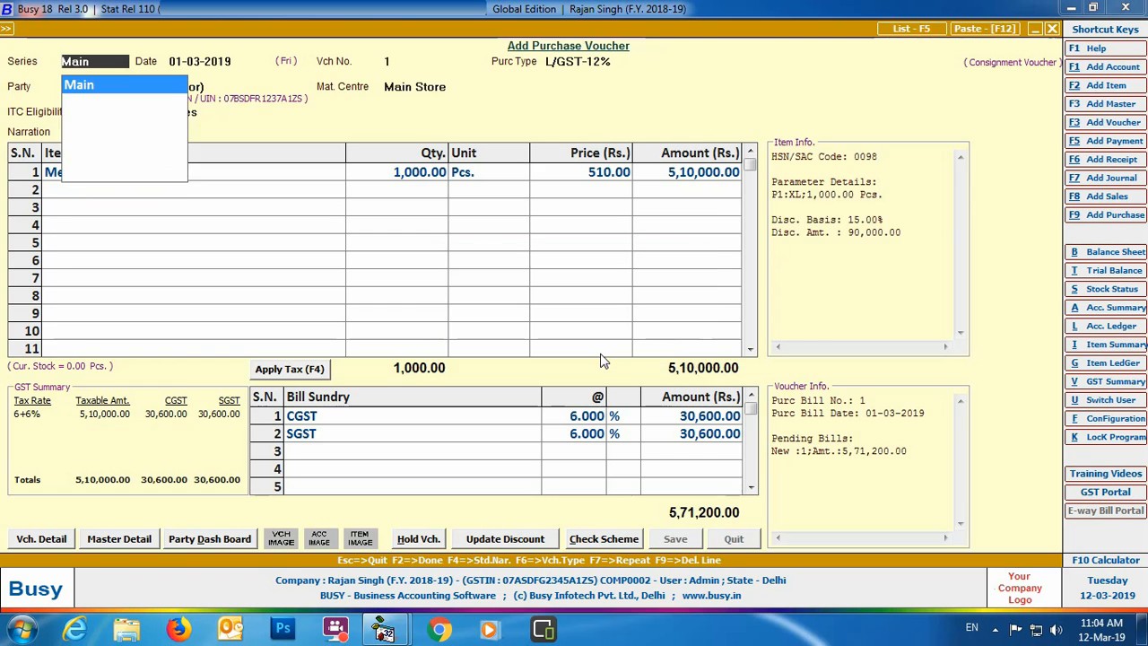
# Set the copied sales voucher's sale type to L/GST-12%, keeping date 01-03-2019, party Goyal Traders (Customer) and material centre Main Store.
pyautogui.press('Return')
pyautogui.press('Return')
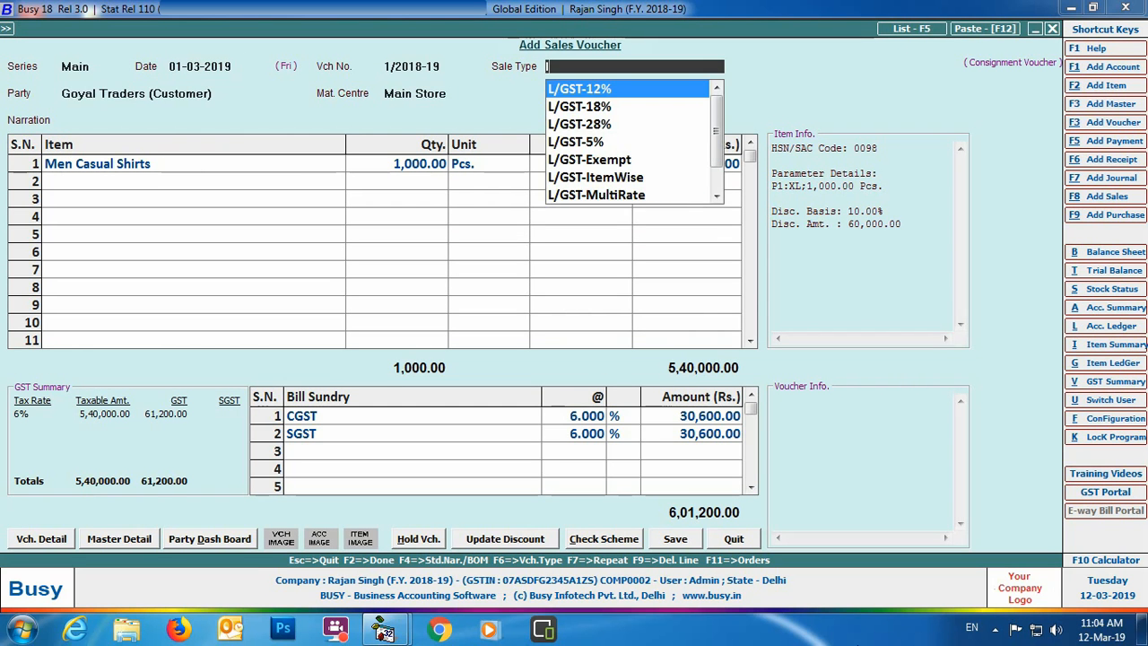
pyautogui.press('Return')
pyautogui.press('Return')
pyautogui.press('Return')
pyautogui.press('Return')
pyautogui.press('Return')
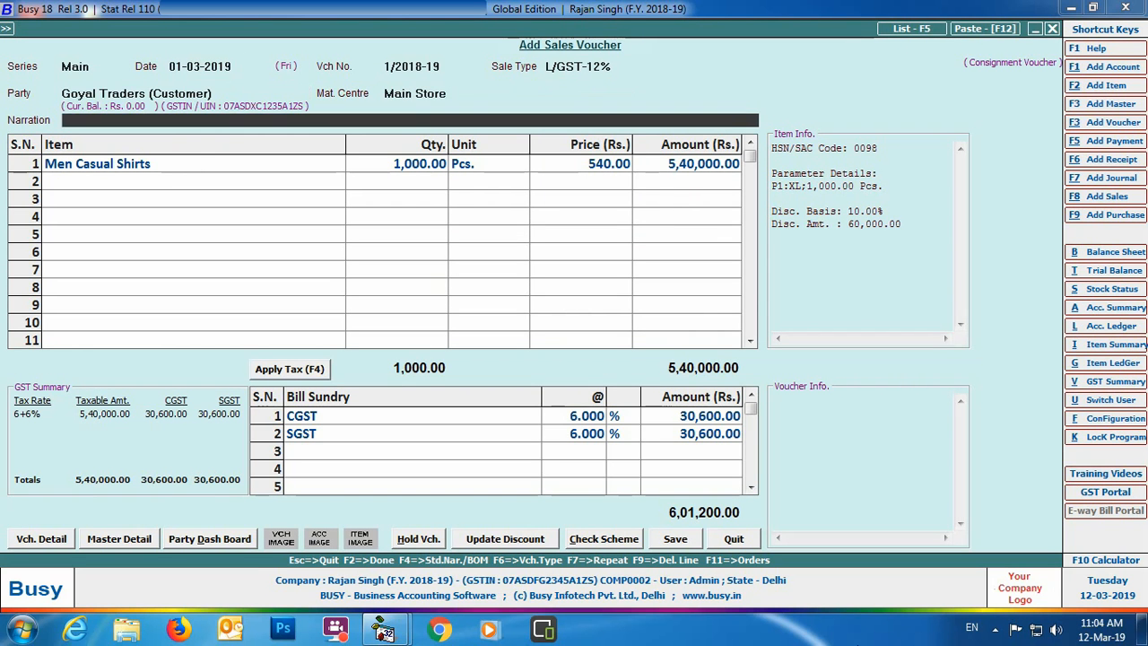
# Accept the sales item's parameters XL, Round Neck and Pastels for 1,000 Pcs., and keep the 600.00 price with 10% discount.
pyautogui.press('Return')
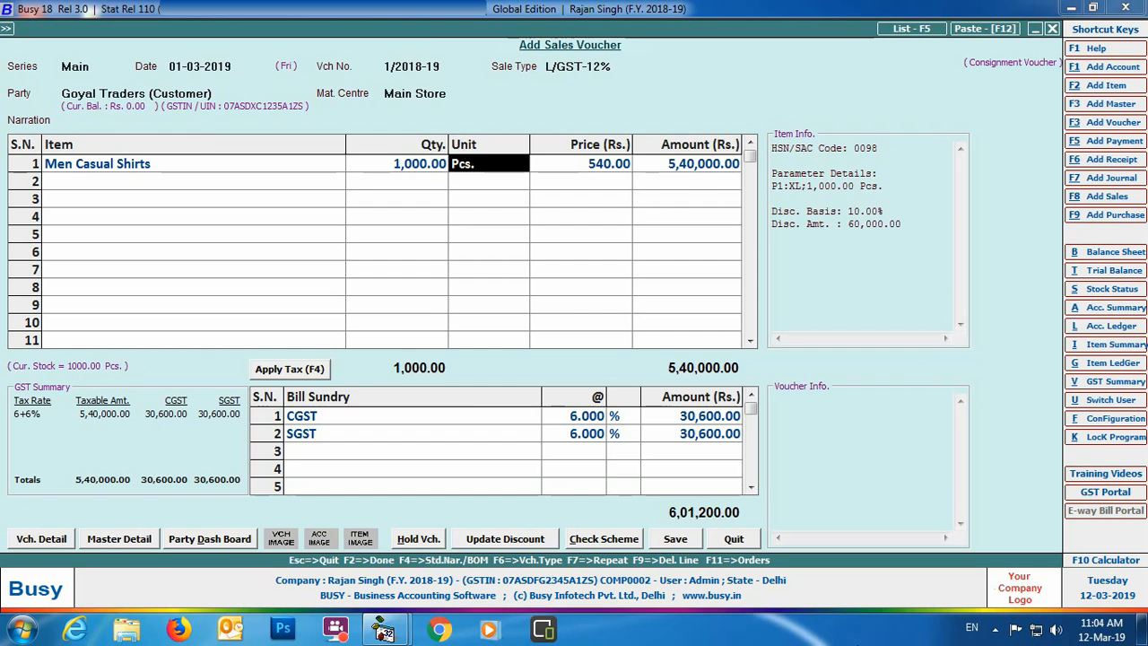
pyautogui.press('Return')
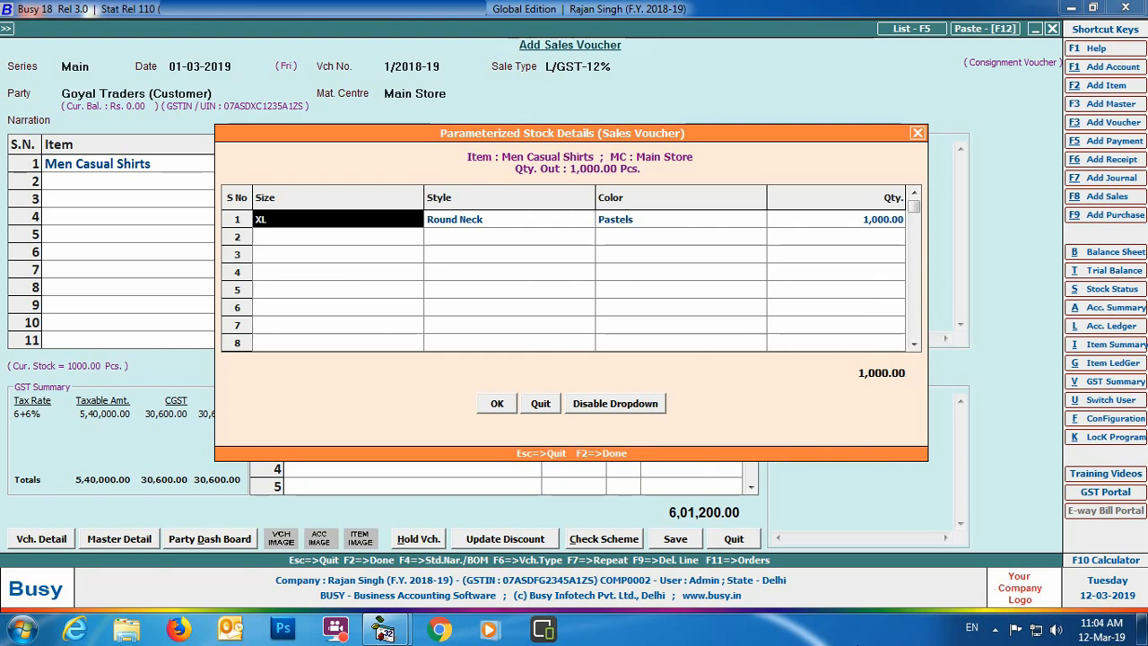
pyautogui.press('F2')
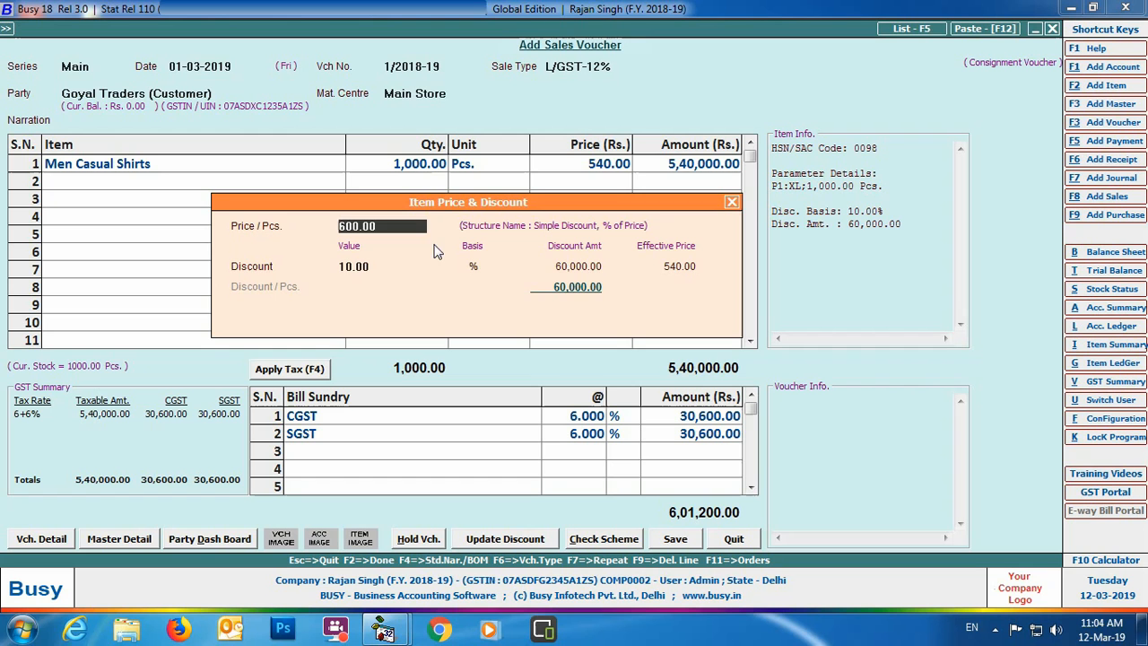
pyautogui.click(733, 202)
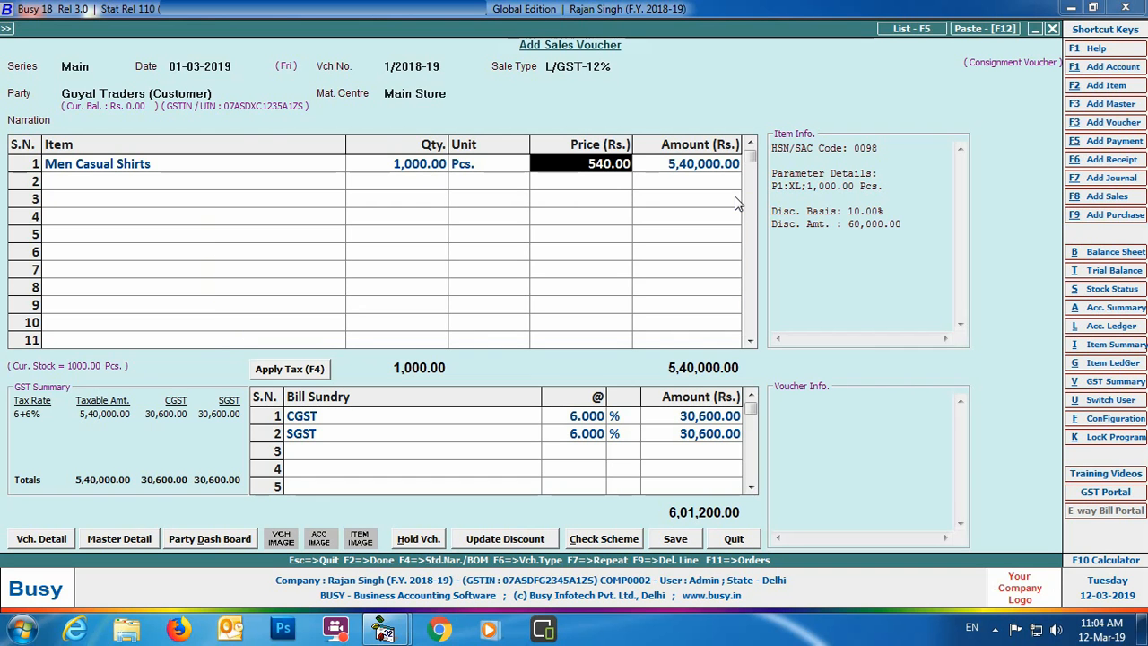
# Finish the sales voucher with its CGST and SGST lines, save it and leave voucher entry.
pyautogui.press('Return')
pyautogui.press('Return')
pyautogui.press('Return')
pyautogui.press('F2')
pyautogui.press('F2')
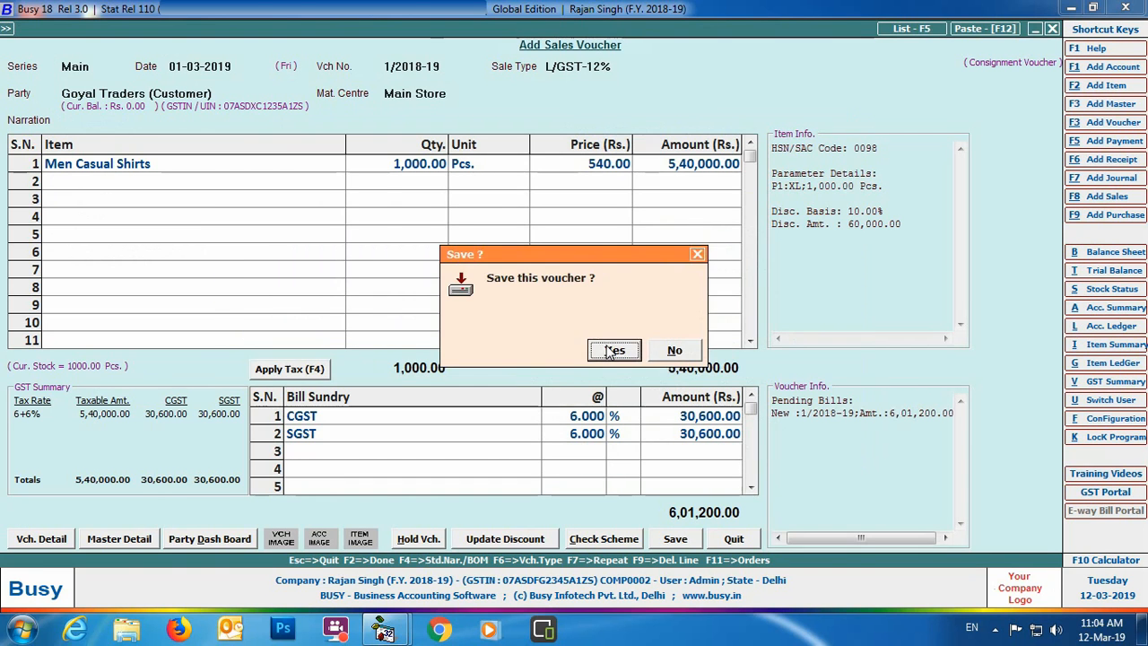
pyautogui.click(613, 350)
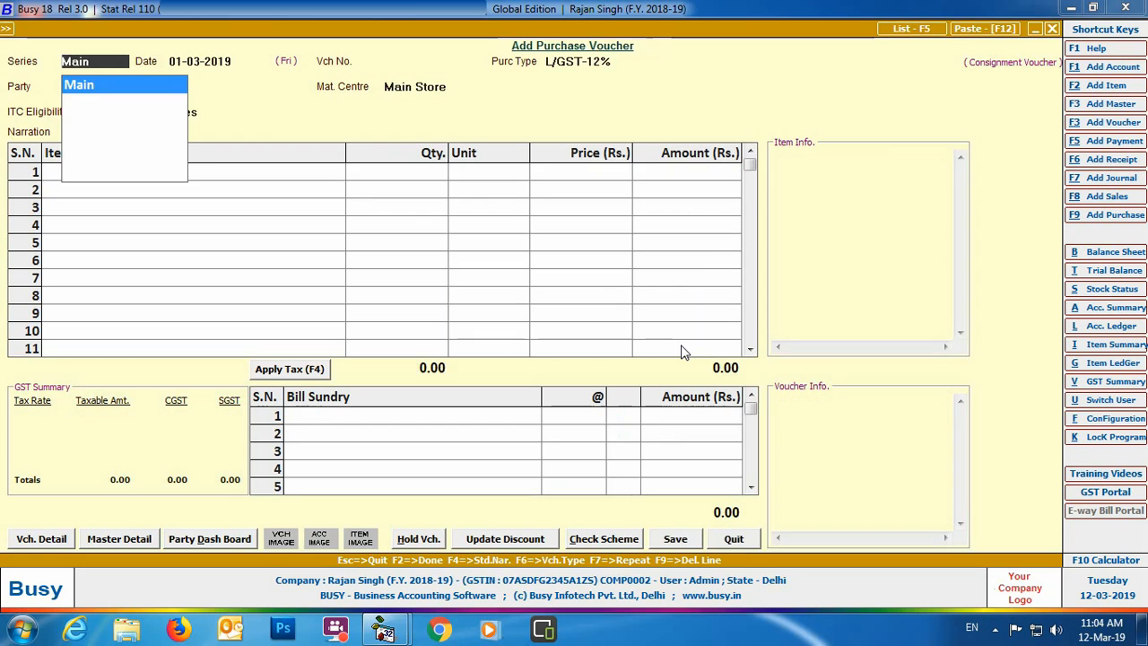
pyautogui.press('Escape')
pyautogui.press('Escape')
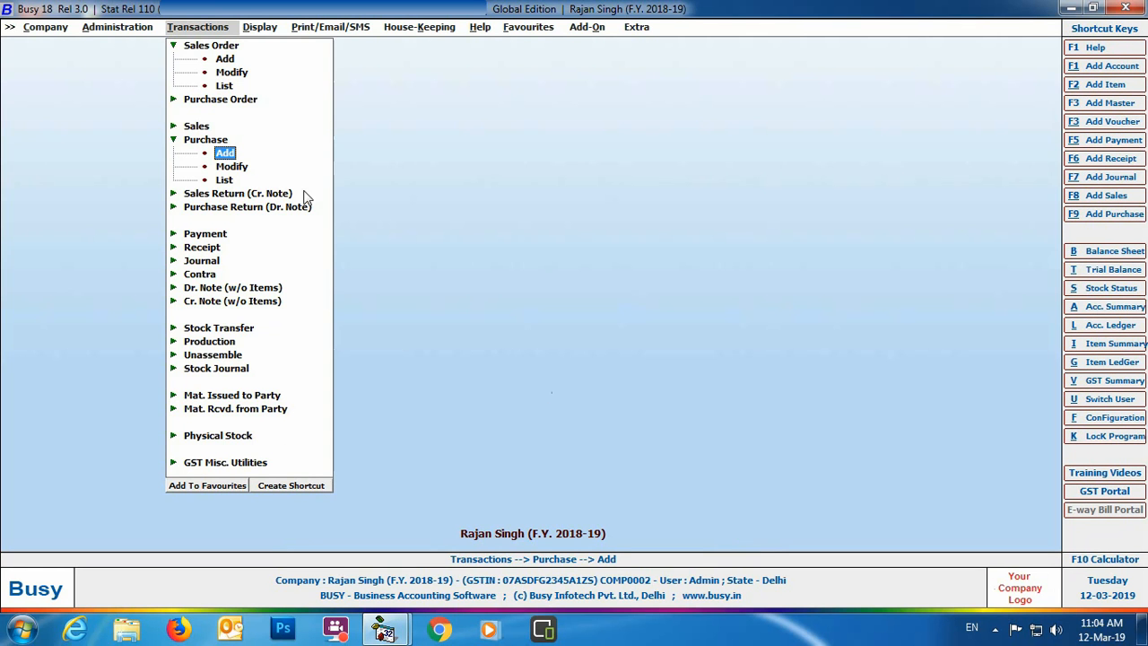
# View the customer-wise Consignment Order Summary for Goyal Traders (Customer) from 01-04-2018 to 01-03-2019, and close the report.
pyautogui.click(258, 28)
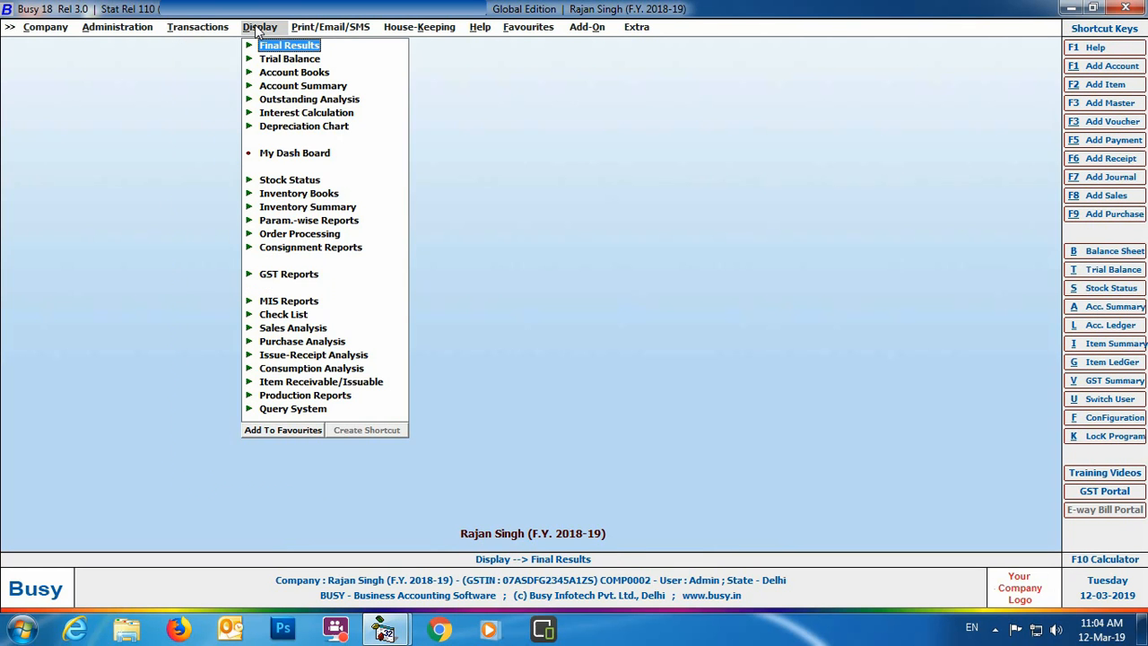
pyautogui.click(293, 250)
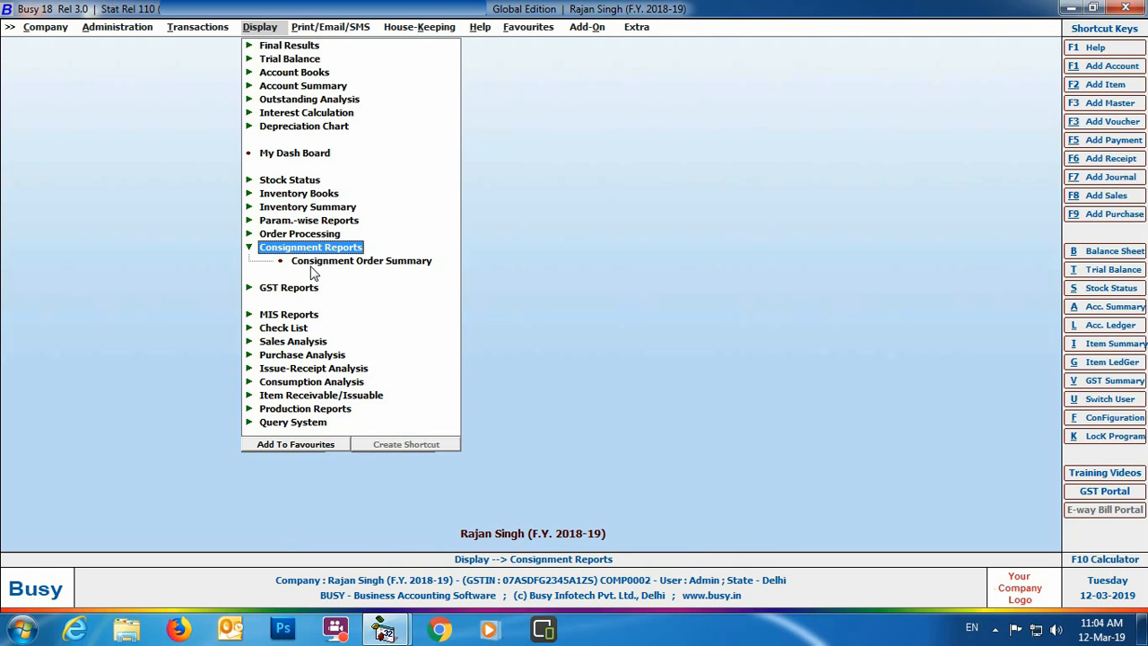
pyautogui.click(314, 262)
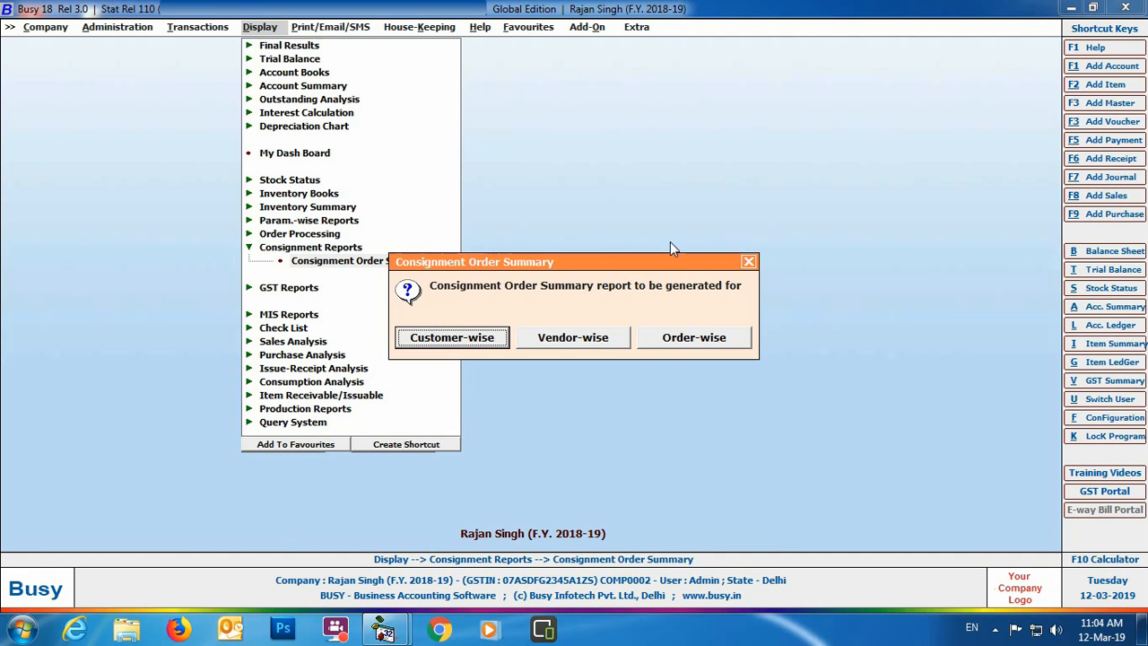
pyautogui.click(454, 341)
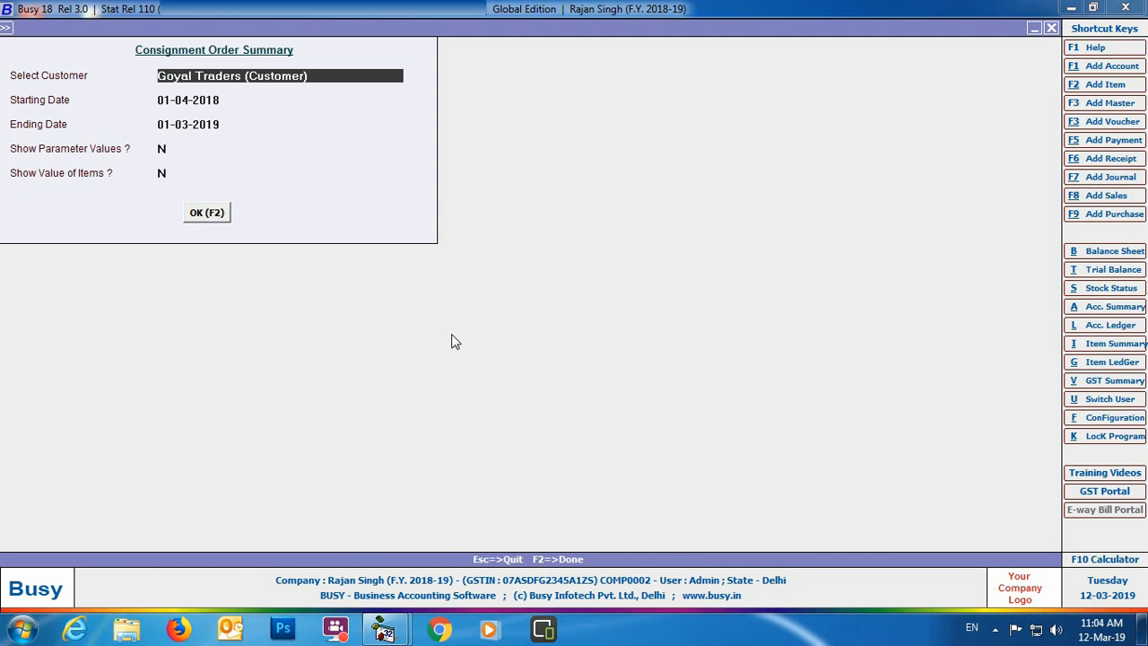
pyautogui.press('Return')
pyautogui.press('Return')
pyautogui.press('Return')
pyautogui.press('Return')
pyautogui.press('Return')
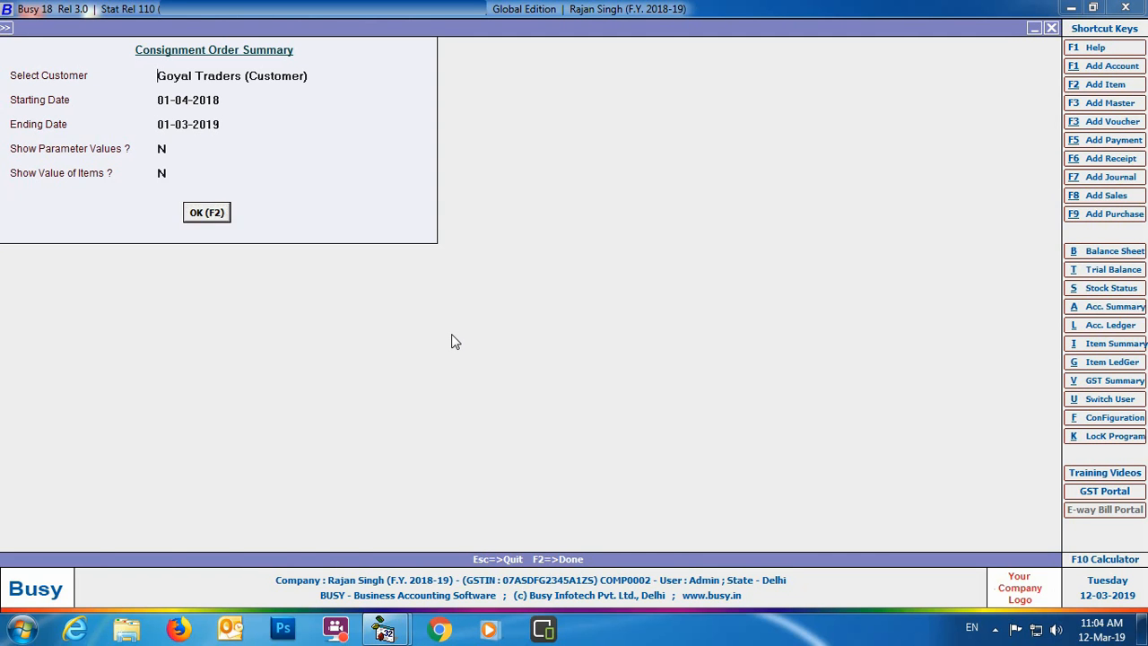
pyautogui.press('F2')
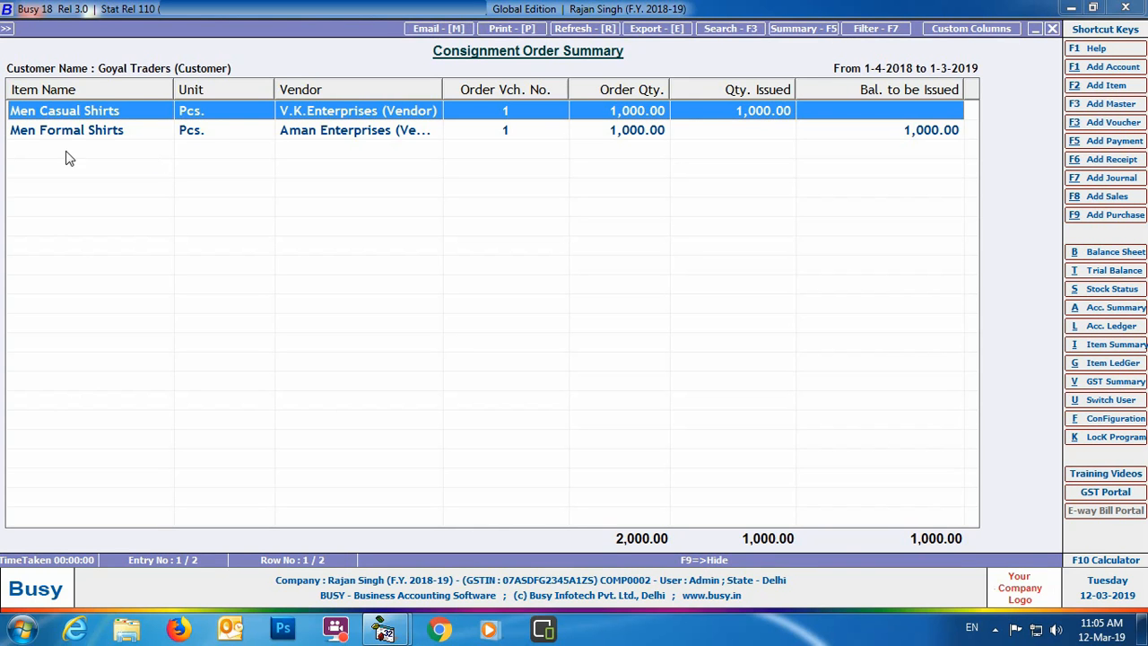
pyautogui.click(1053, 29)
pyautogui.press('Escape')
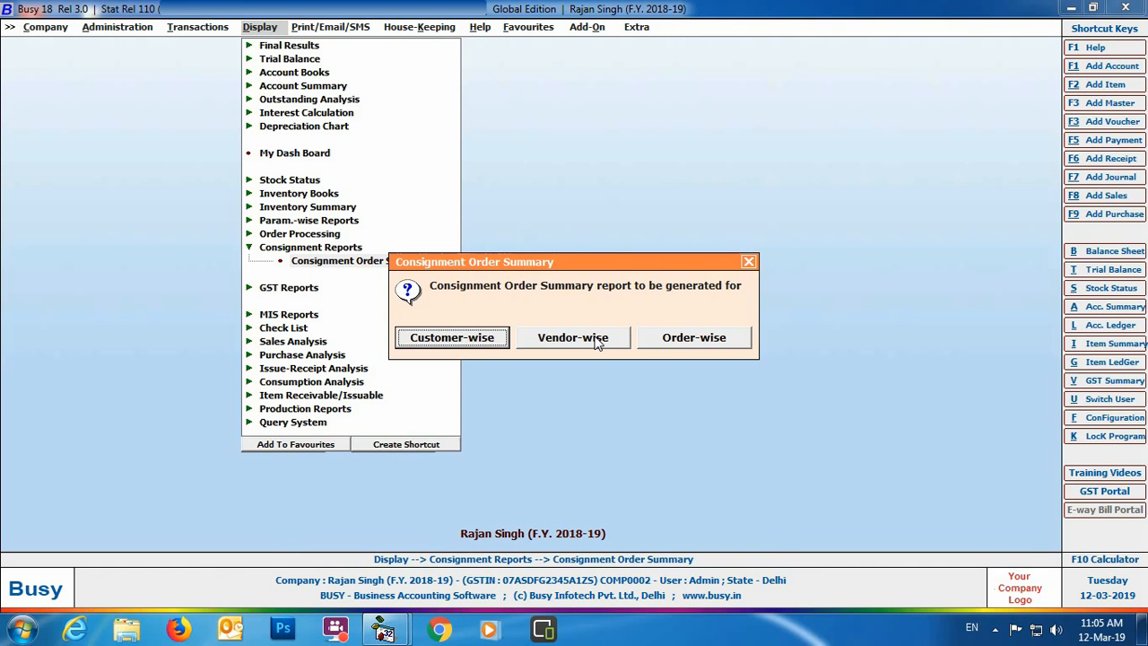
# View the vendor-wise Consignment Order Summary for Aman Enterprises (Vendor), and close the report.
pyautogui.click(573, 338)
pyautogui.write('am')
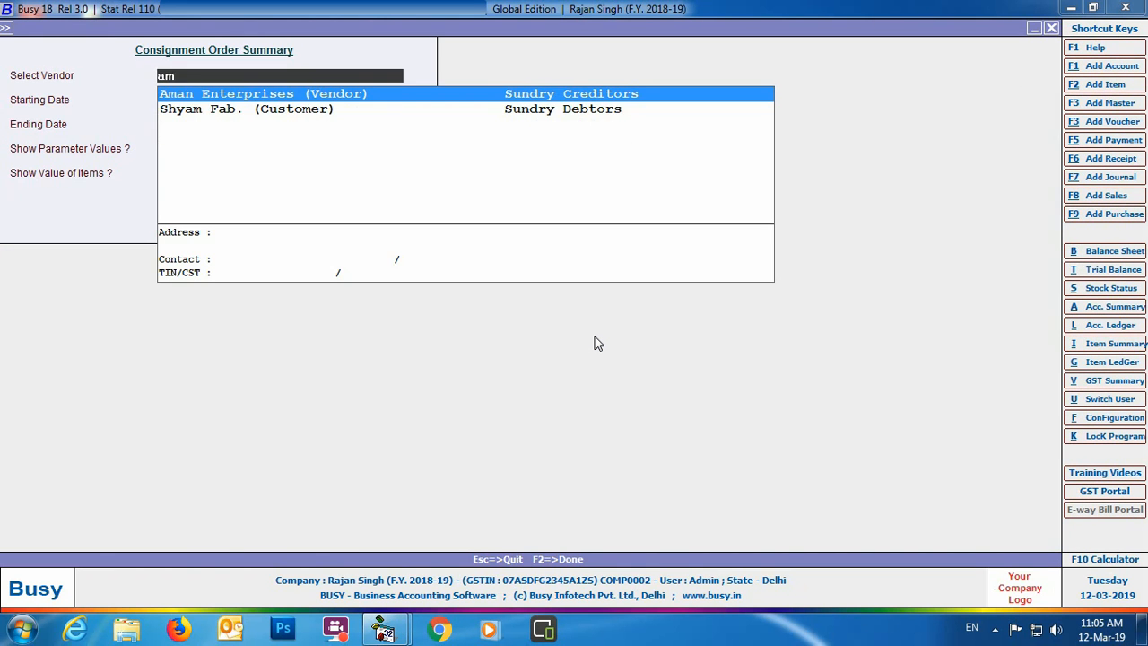
pyautogui.press('Return')
pyautogui.press('F2')
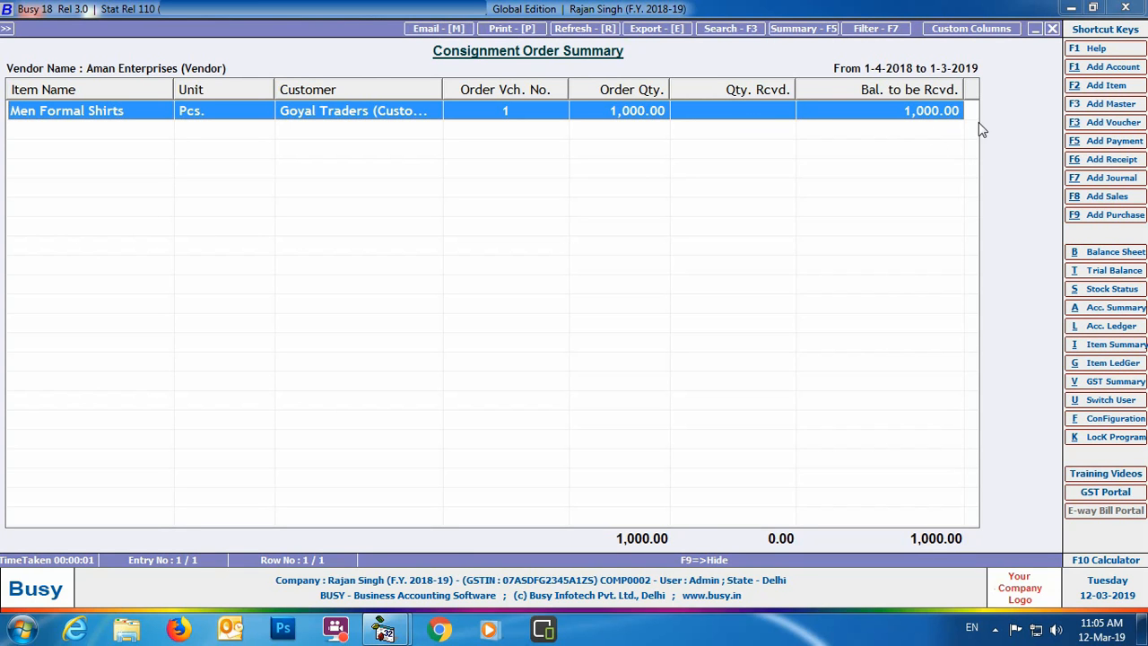
pyautogui.click(1052, 28)
pyautogui.press('Escape')
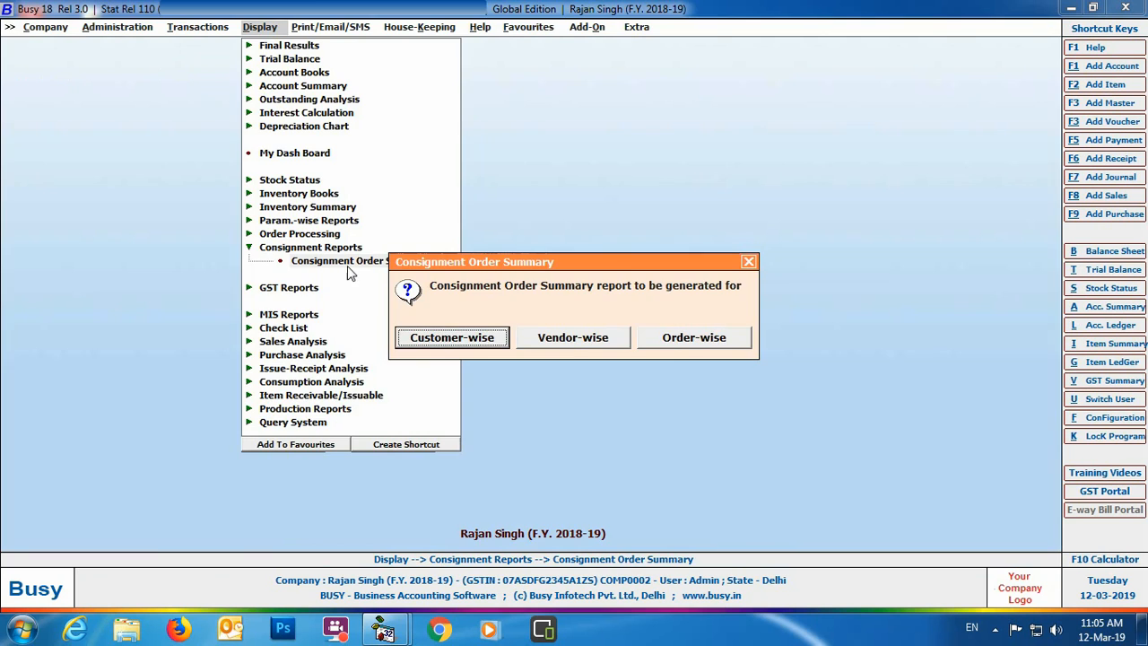
# View the order-wise Consignment Order Summary for Goyal Traders' order without parameter values or item values, and leave the consignment reports.
pyautogui.click(677, 349)
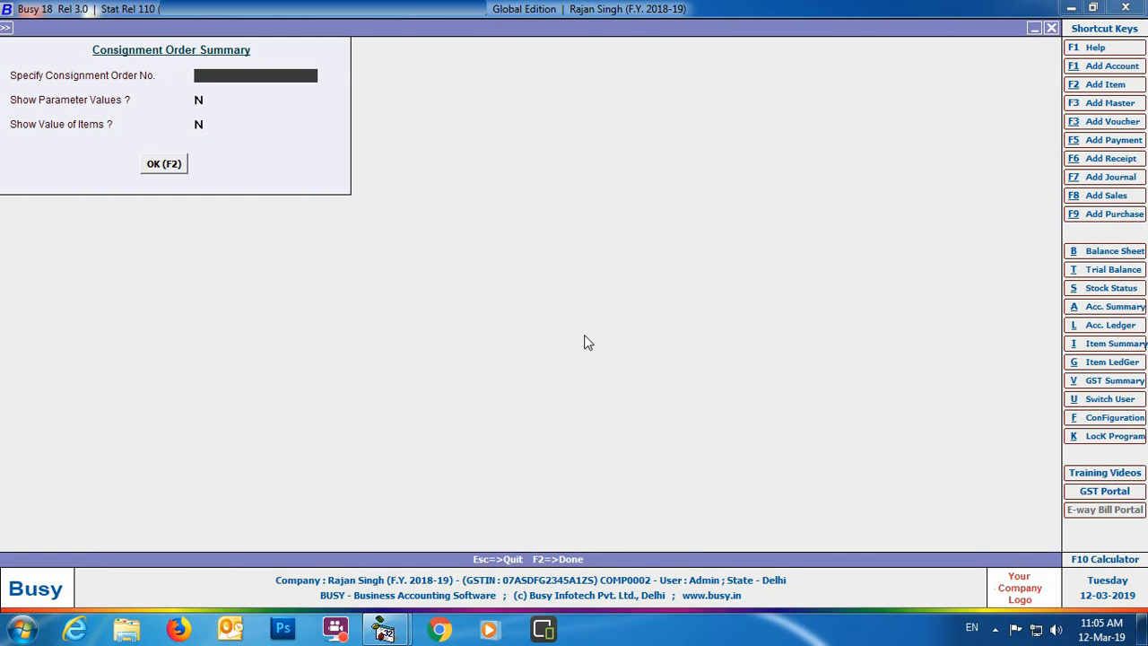
pyautogui.press('Return')
pyautogui.press('Return')
pyautogui.press('Return')
pyautogui.press('Return')
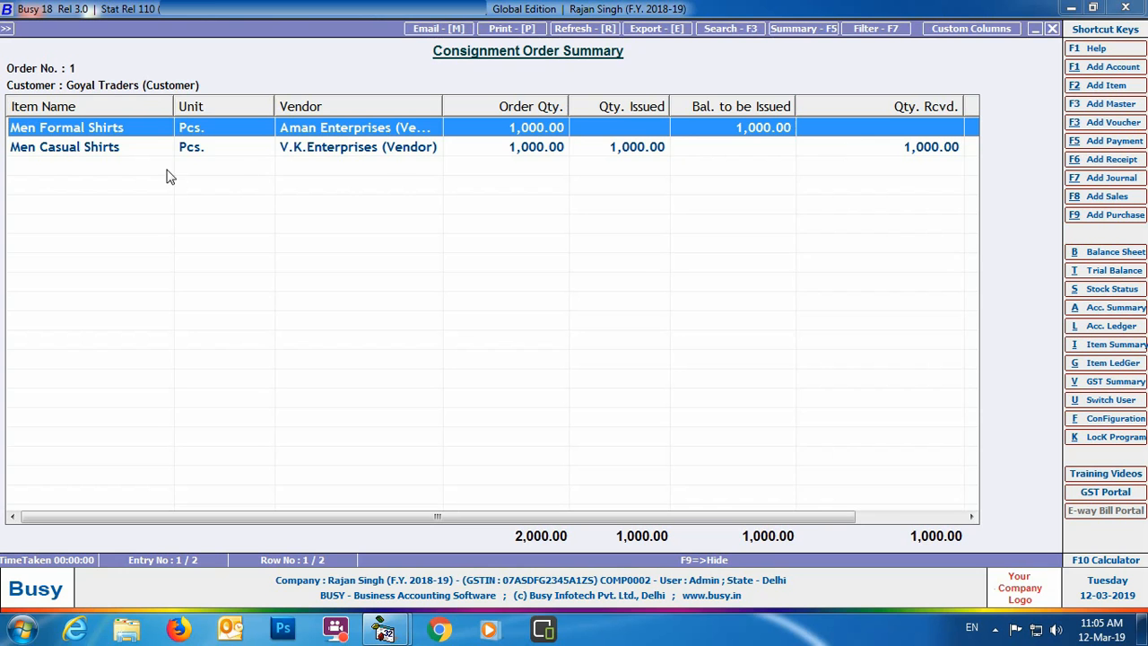
pyautogui.press('Escape')
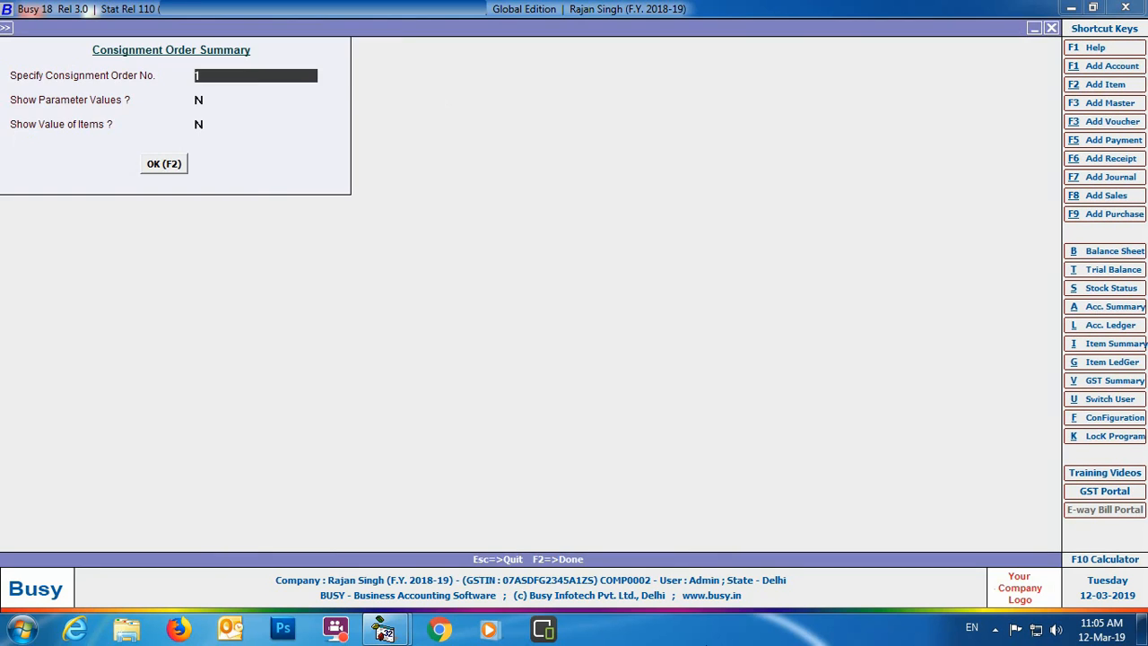
pyautogui.press('Escape')
pyautogui.press('Escape')
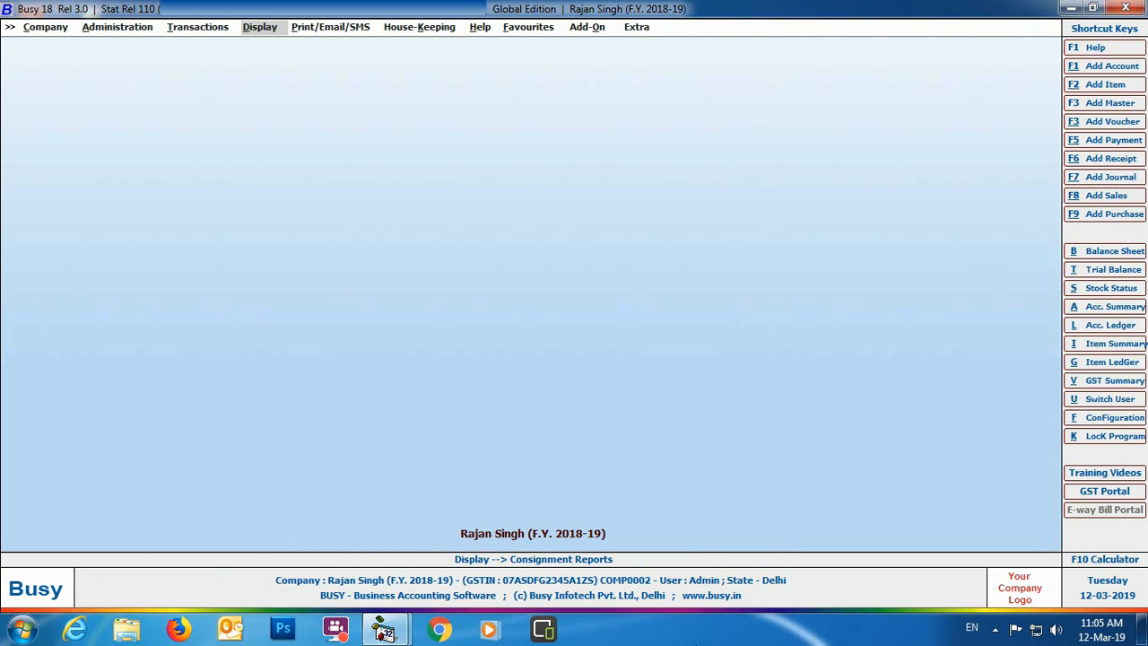